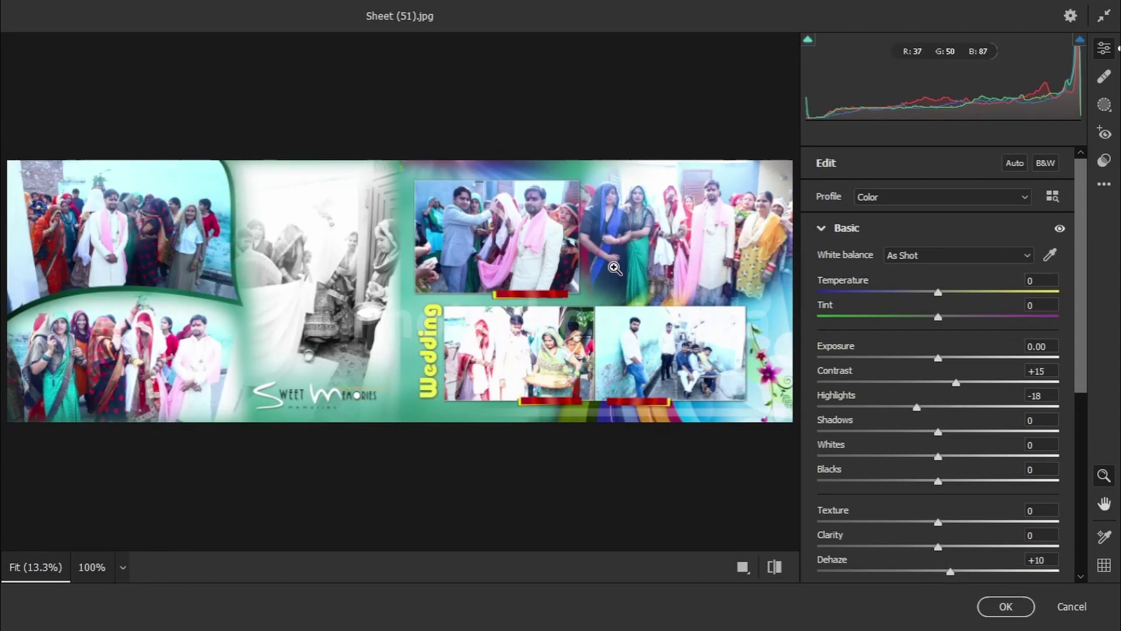
Set the exposure to -0.05, compare the album sheet with its original, and apply the Camera Raw adjustments.
drag(938, 358, 942, 359)
key(p)
key(p)
key(p)
key(p)
key(p)
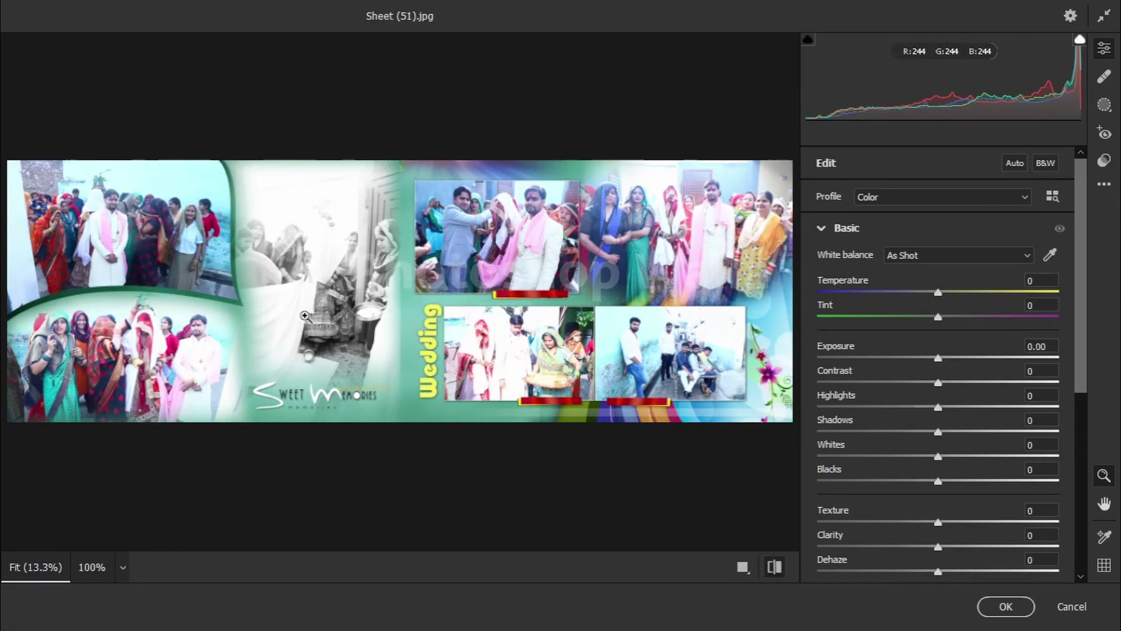
key(backslash)
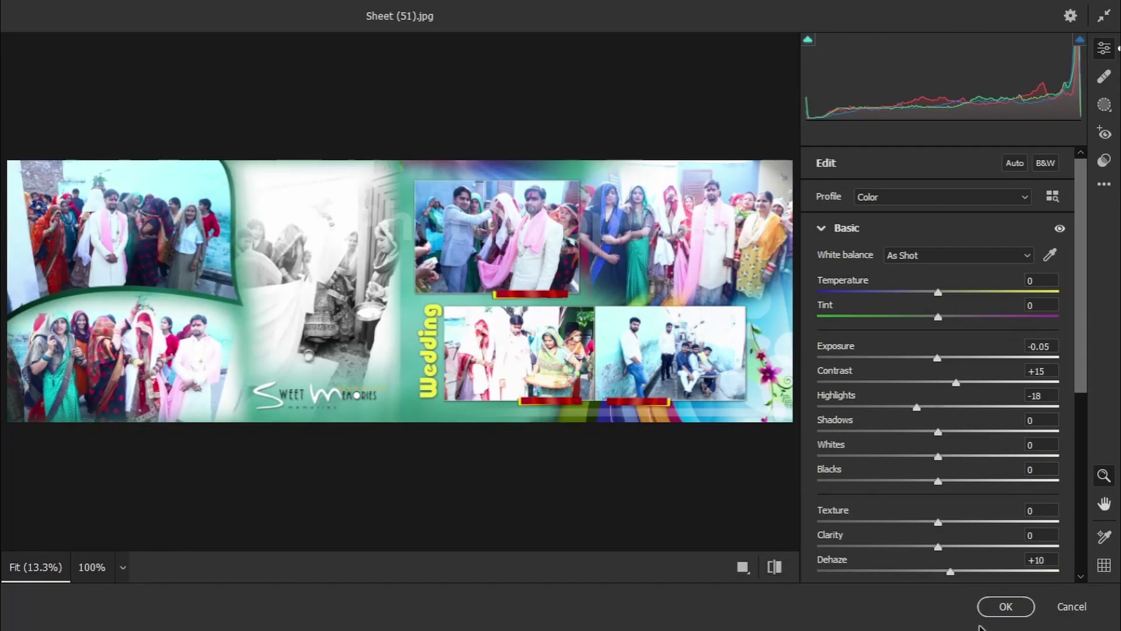
click(993, 607)
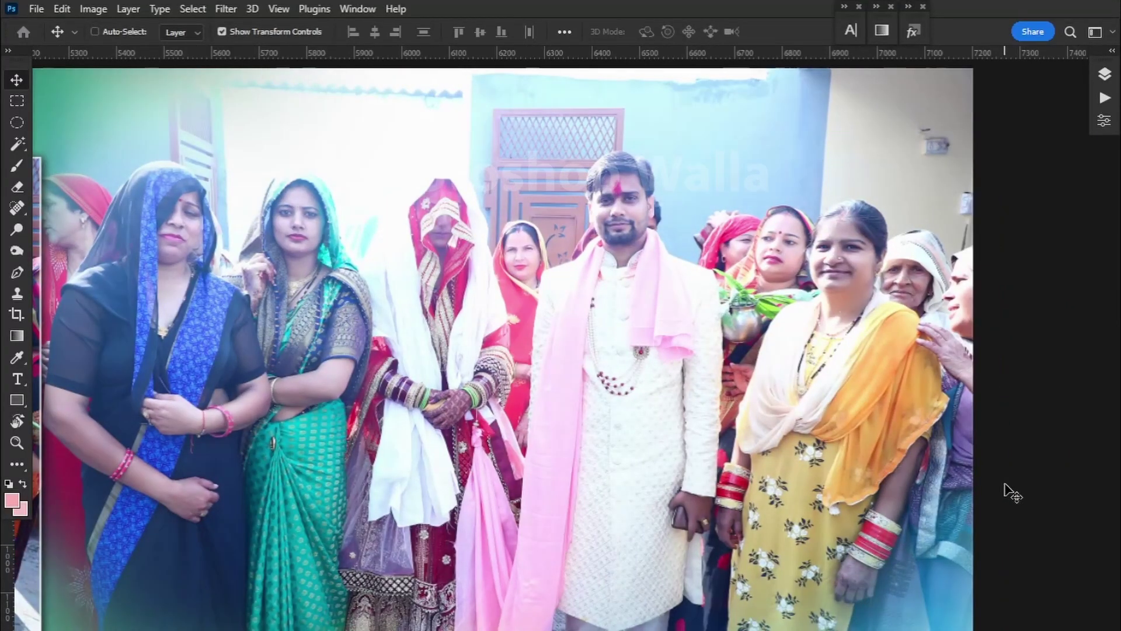
Inspect the wedding photos across the adjusted album sheet at close range.
scroll(1010, 491, left, 10)
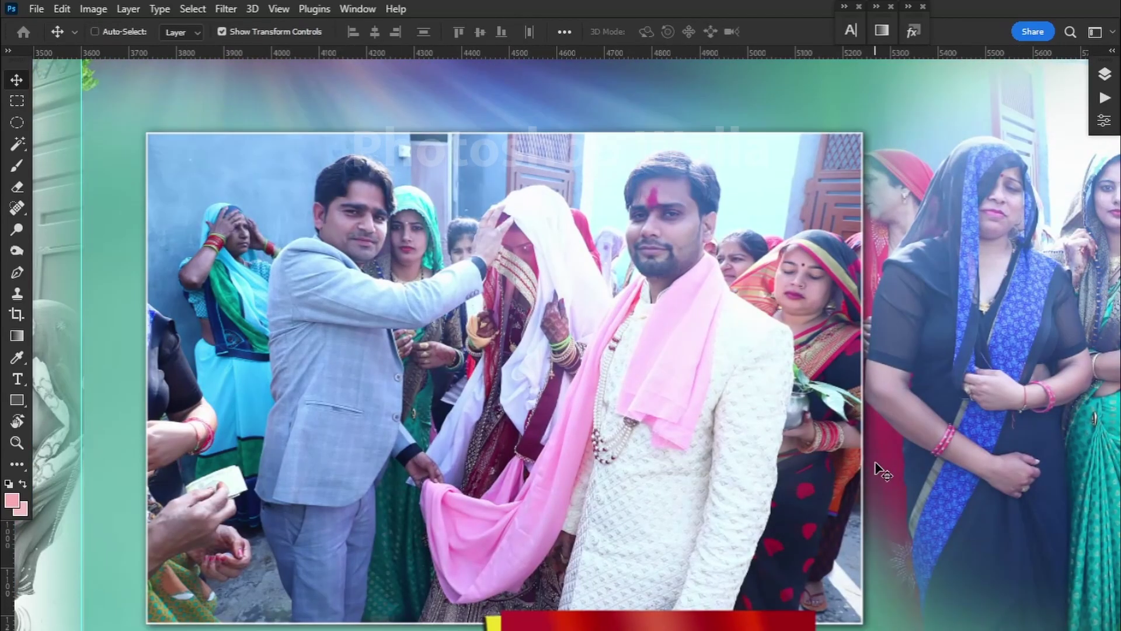
scroll(881, 470, left, 10)
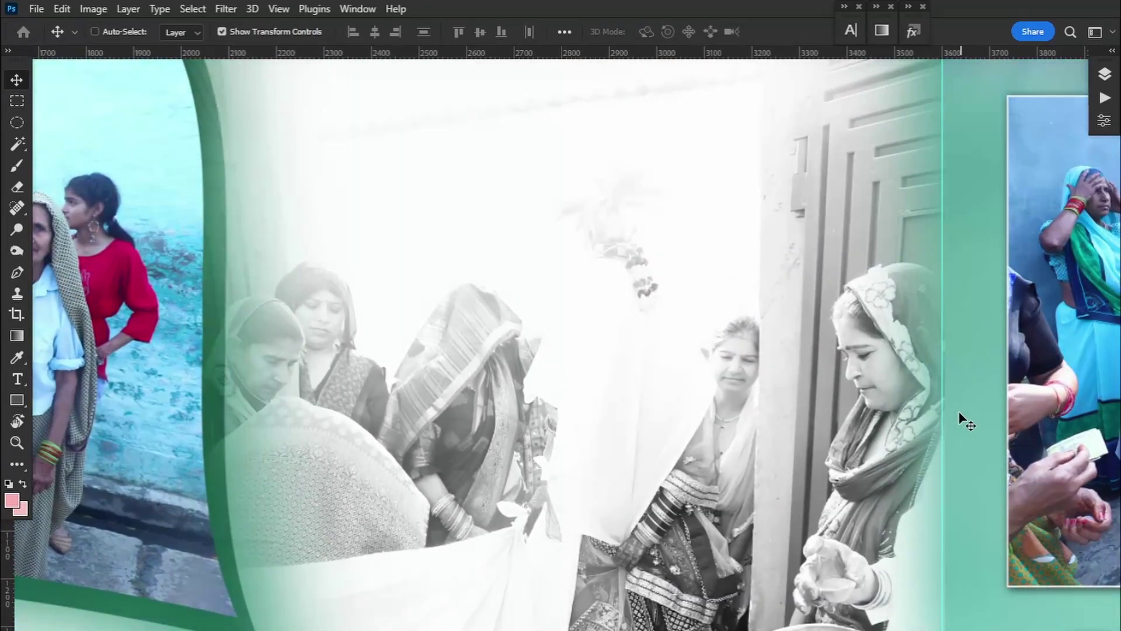
scroll(964, 421, left, 10)
scroll(951, 526, down, 5)
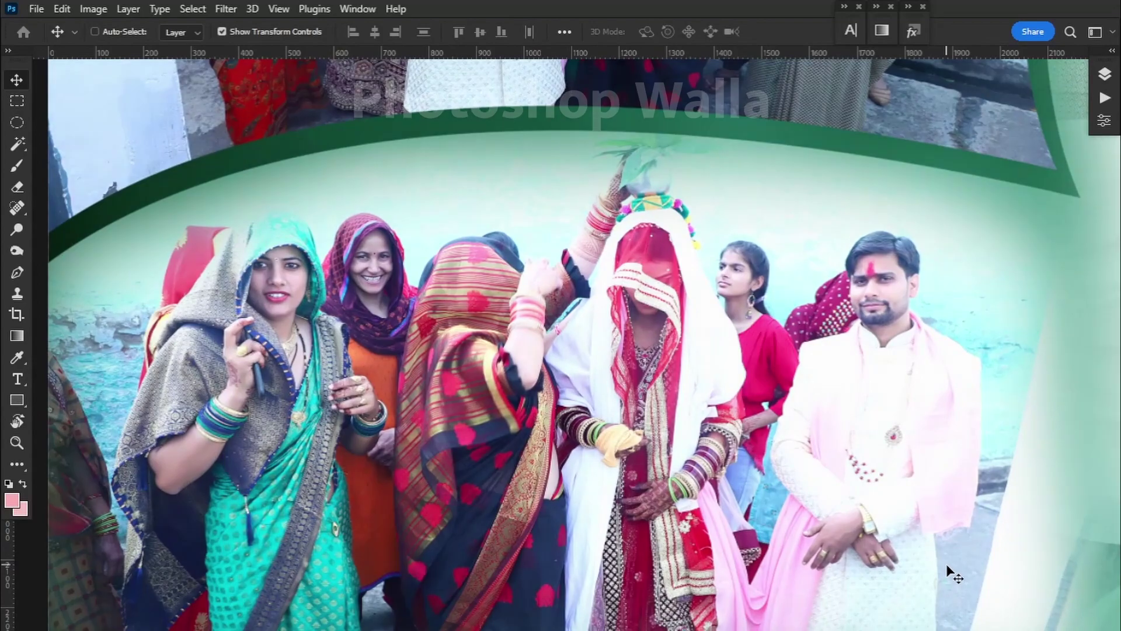
key(ctrl+0)
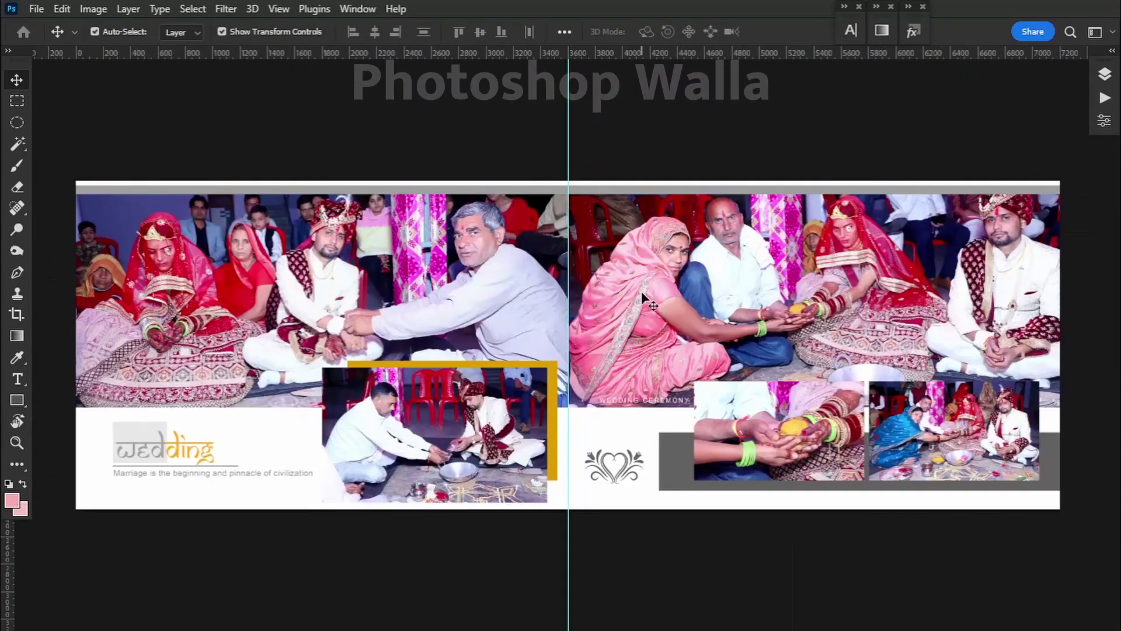
scroll(641, 291, up, 5)
drag(361, 276, 195, 257)
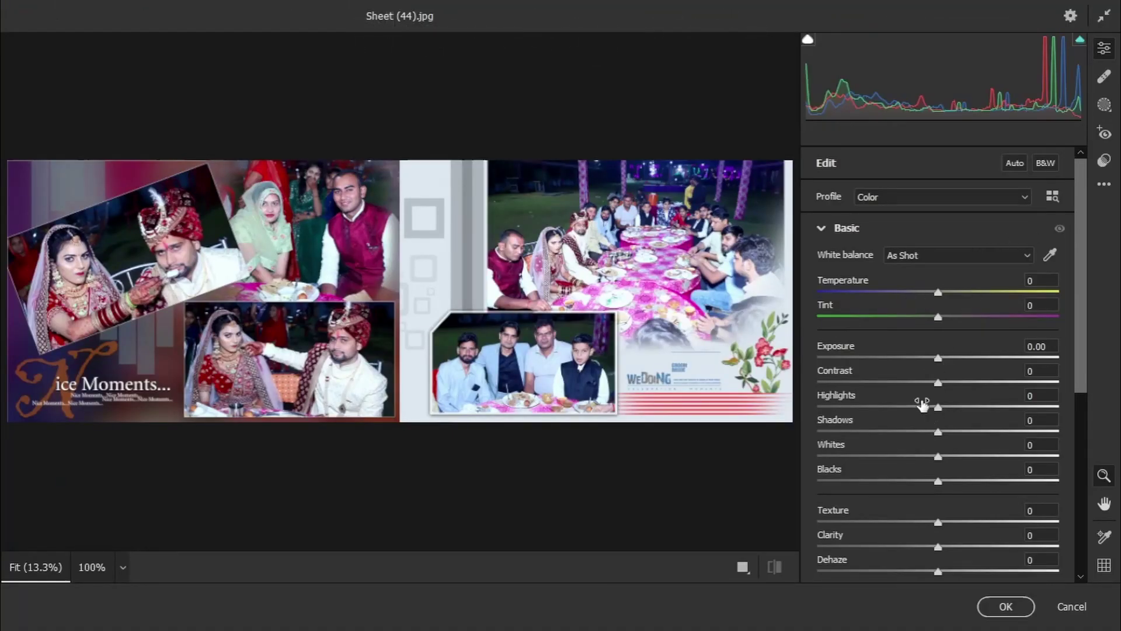
Brush a mask over the overexposed guests on the right side of the dining table, adjust its light settings, and apply the filter.
key(k)
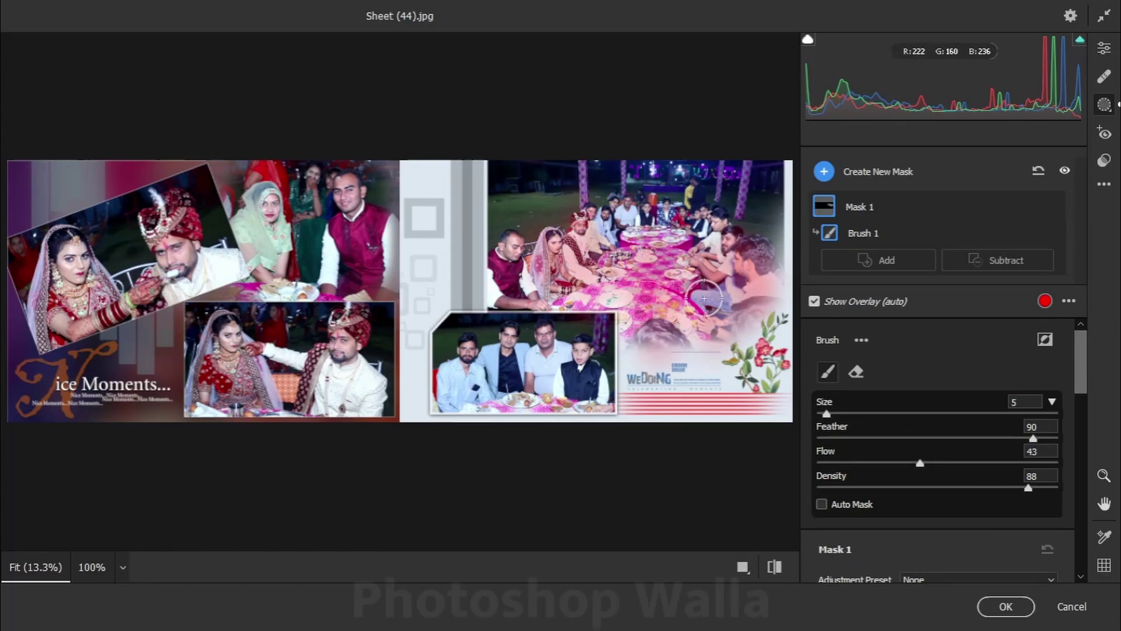
scroll(929, 438, down, 4)
mouse_move(937, 455)
mouse_down()
mouse_move(862, 455)
mouse_move(933, 461)
mouse_up()
drag(938, 505, 944, 481)
click(1004, 608)
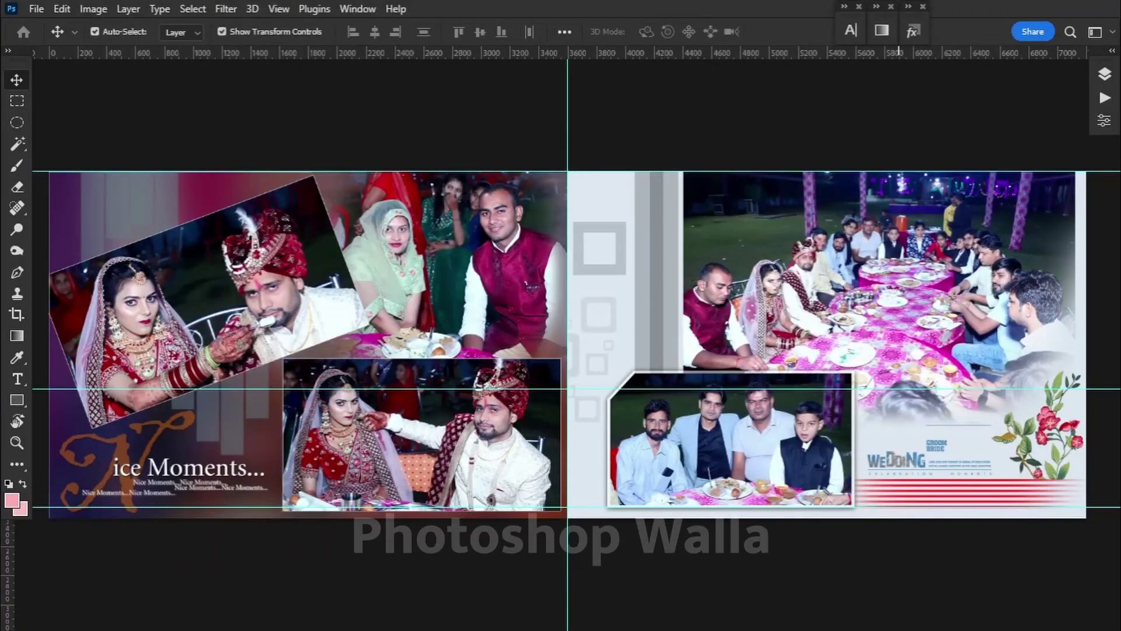
scroll(911, 304, up, 3)
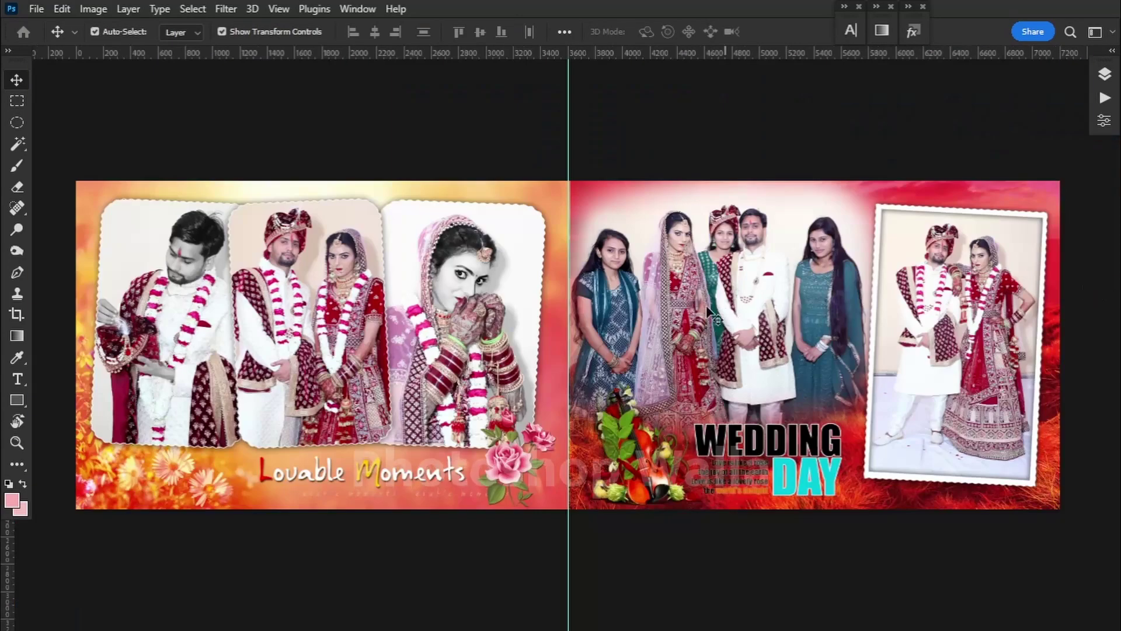
Open the Lovable Moments sheet in Camera Raw and brush a new mask over the bride's face in the black-and-white portrait.
scroll(642, 301, up, 4)
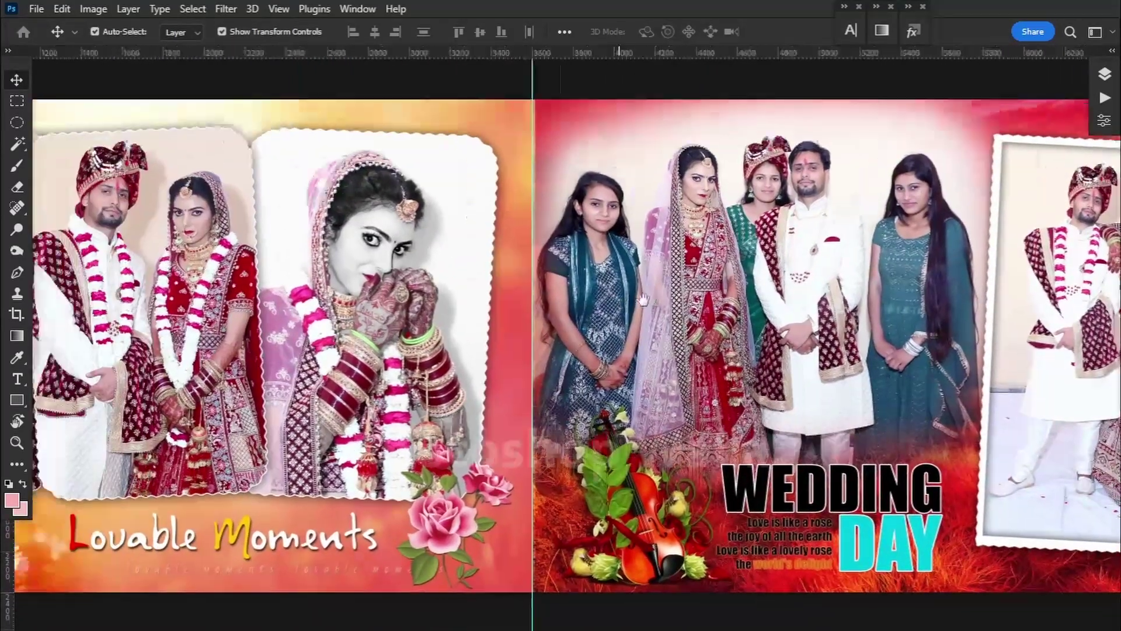
drag(643, 300, 467, 275)
key(ctrl+shift+a)
key(k)
ctrl+click(287, 226)
scroll(475, 280, down, 3)
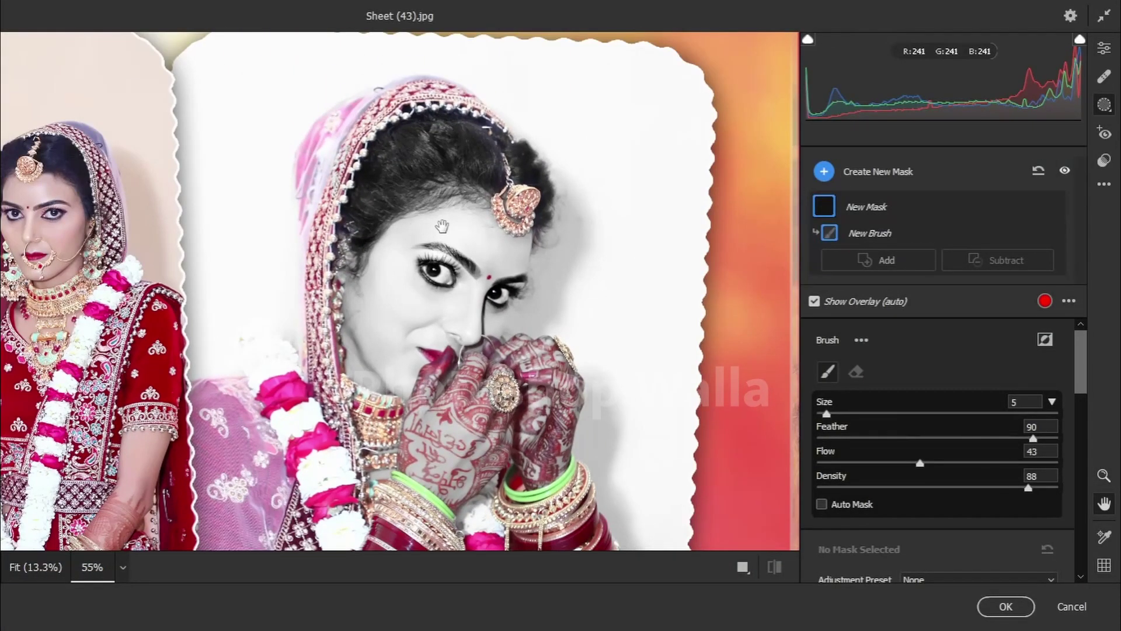
key(bracketright)
key(bracketright)
mouse_move(459, 222)
mouse_down()
mouse_move(402, 273)
mouse_move(467, 282)
mouse_move(388, 329)
mouse_up()
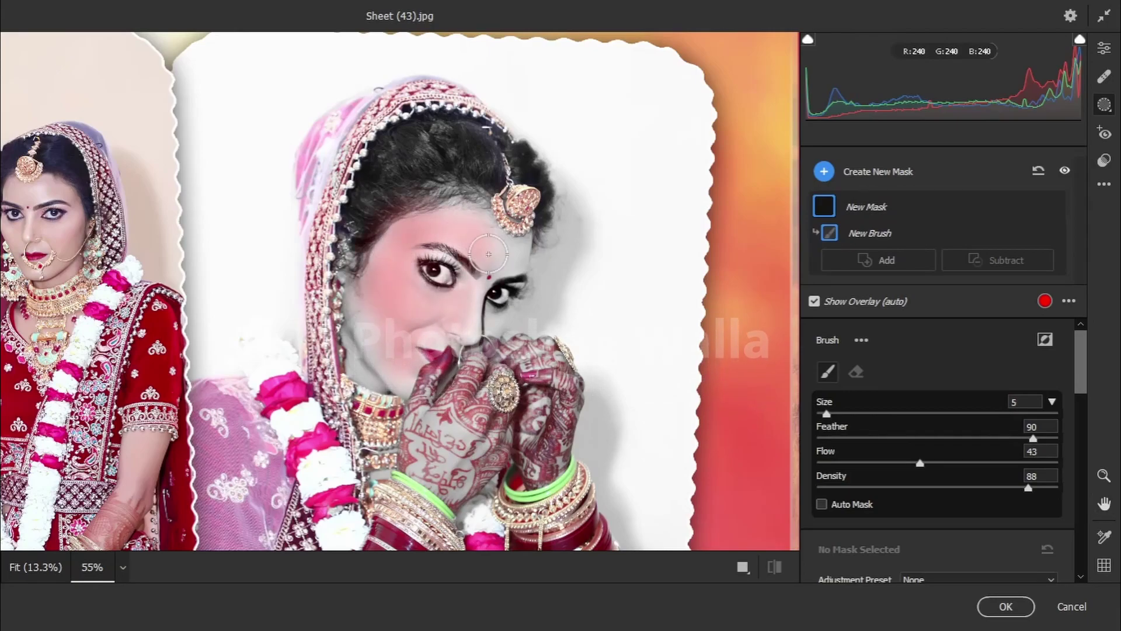
Extend the brush mask over the bride's face and the chest and shoulder of the groom's white sherwani in the group photo.
drag(671, 280, 233, 268)
drag(777, 186, 458, 240)
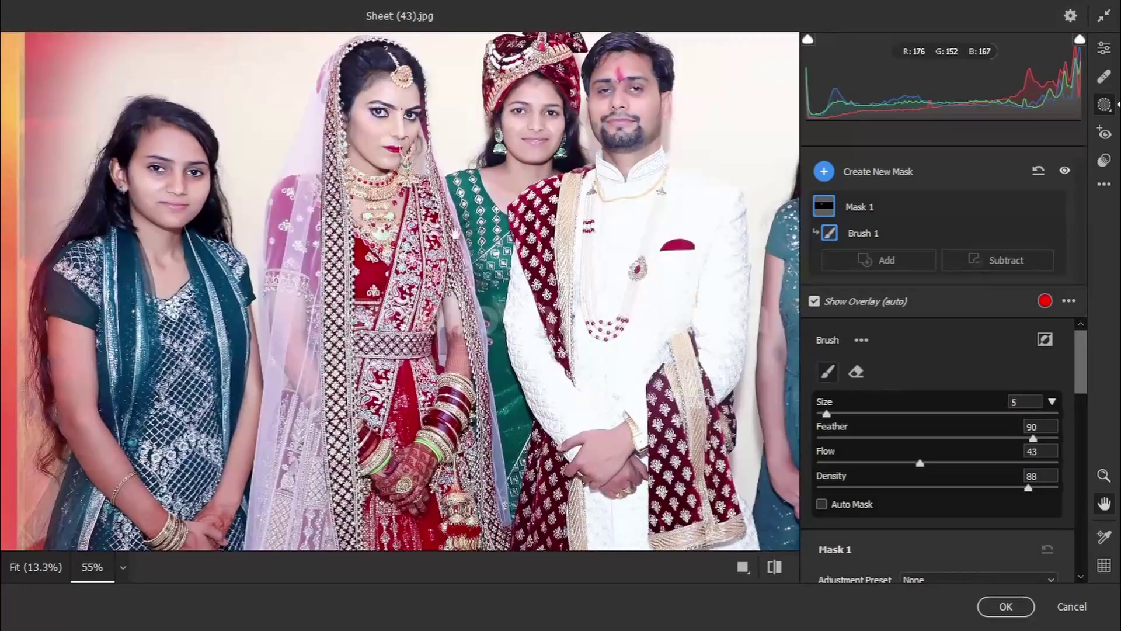
drag(590, 181, 644, 282)
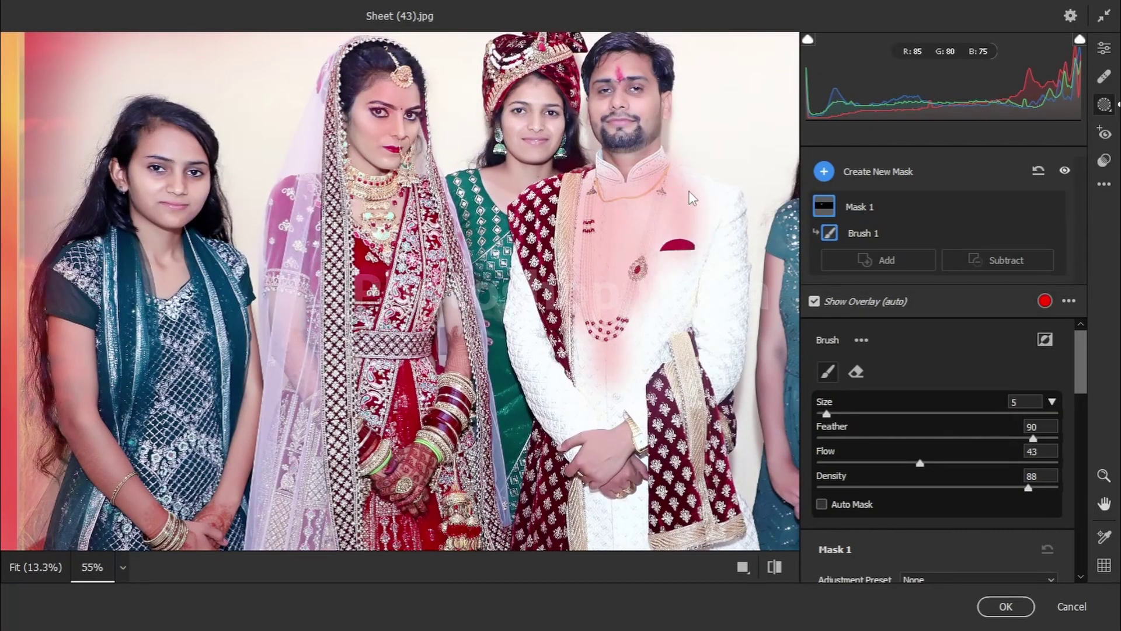
drag(740, 204, 711, 342)
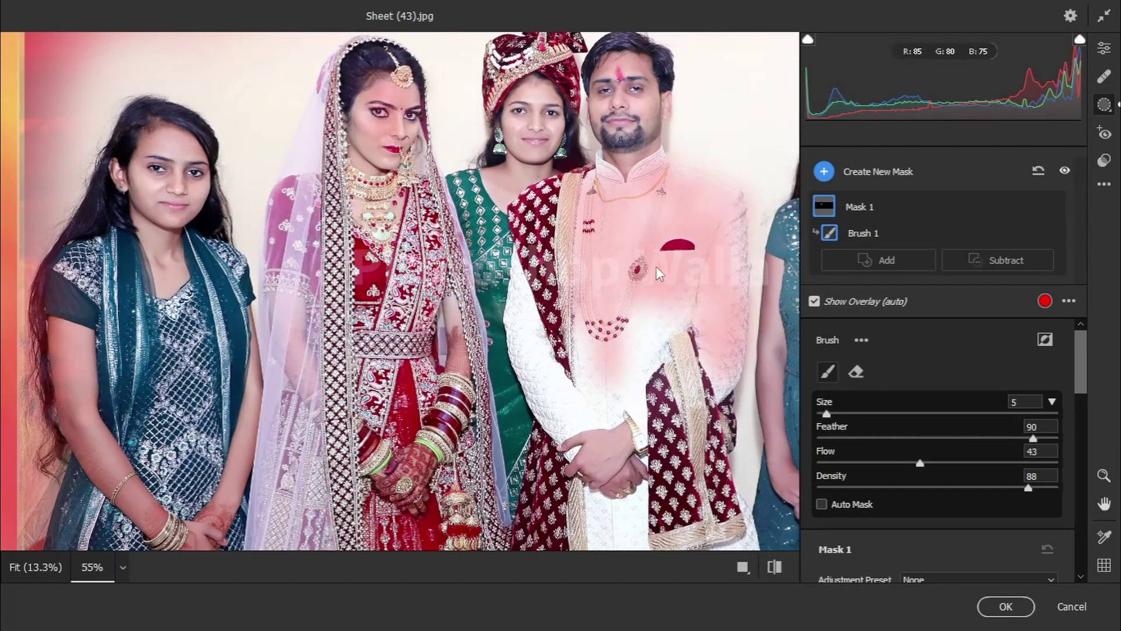
Continue the brush mask over the sleeves and lower part of the groom's white sherwani in the group photo.
mouse_move(629, 431)
mouse_down()
mouse_move(572, 415)
mouse_move(524, 338)
mouse_move(549, 356)
mouse_up()
drag(603, 462, 564, 253)
mouse_move(575, 304)
mouse_down()
mouse_move(579, 421)
mouse_move(590, 330)
mouse_move(599, 424)
mouse_move(635, 354)
mouse_move(696, 326)
mouse_move(708, 407)
mouse_move(566, 434)
mouse_move(538, 417)
mouse_move(520, 435)
mouse_move(666, 425)
mouse_move(574, 387)
mouse_move(542, 285)
mouse_up()
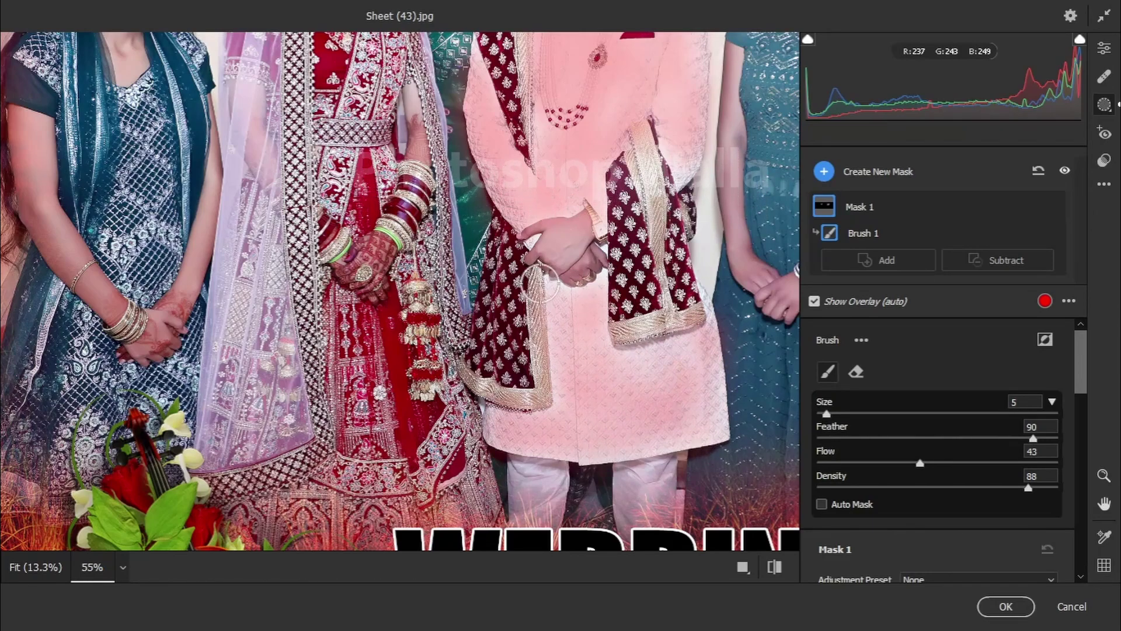
drag(696, 203, 625, 517)
scroll(514, 403, down, 1)
drag(514, 403, 675, 312)
drag(392, 350, 724, 292)
scroll(444, 351, down, 1)
drag(435, 362, 575, 264)
drag(734, 236, 325, 366)
scroll(403, 363, down, 1)
scroll(406, 362, down, 1)
drag(409, 362, 456, 380)
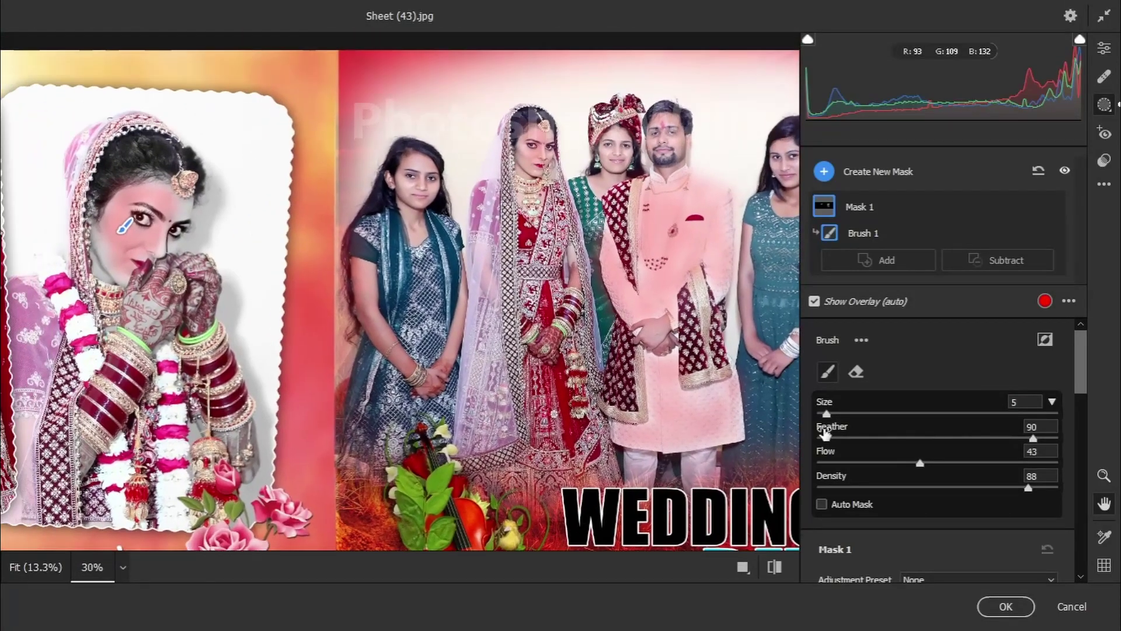
Set the mask's highlights to -35, compare before and after, and review the portraits on the sheet.
scroll(963, 495, down, 3)
drag(921, 504, 891, 504)
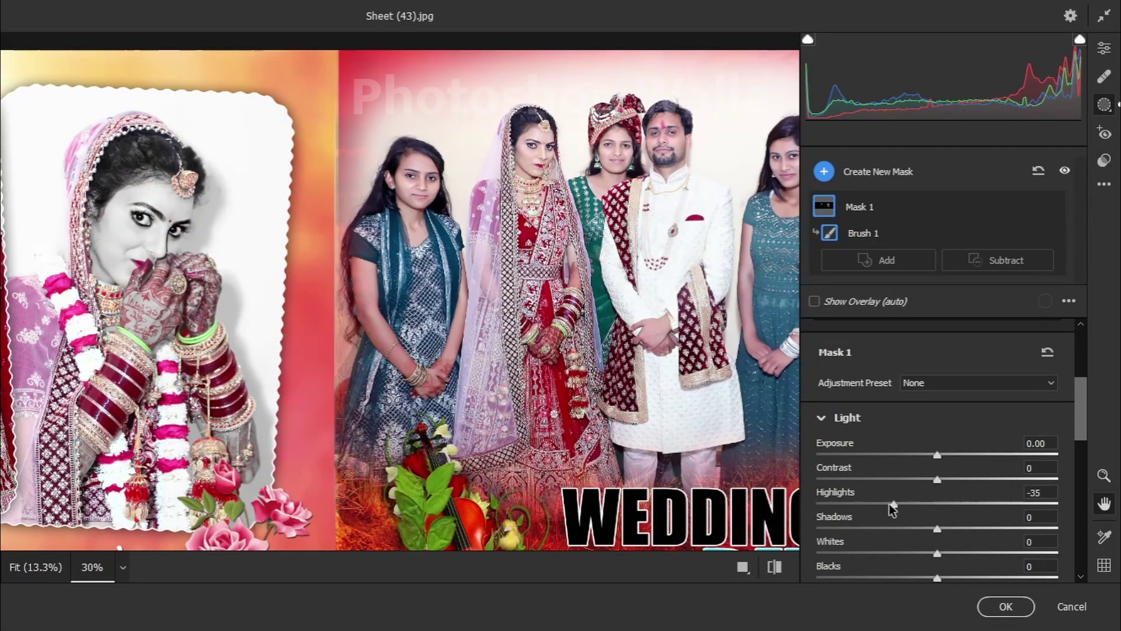
key(p)
key(p)
key(p)
key(p)
key(p)
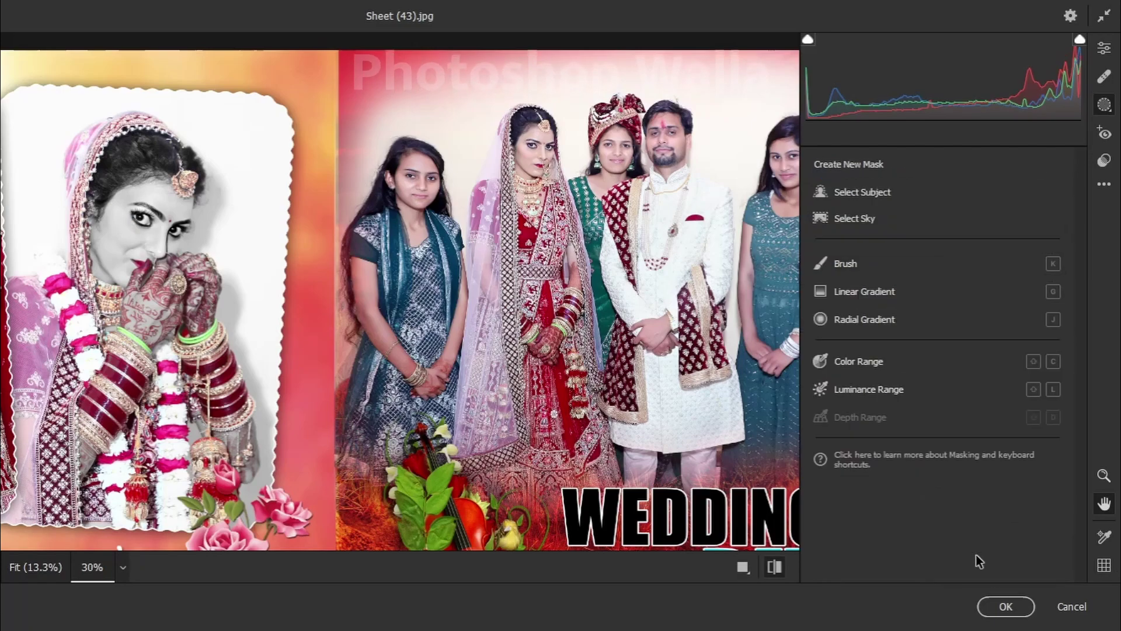
key(ctrl+z)
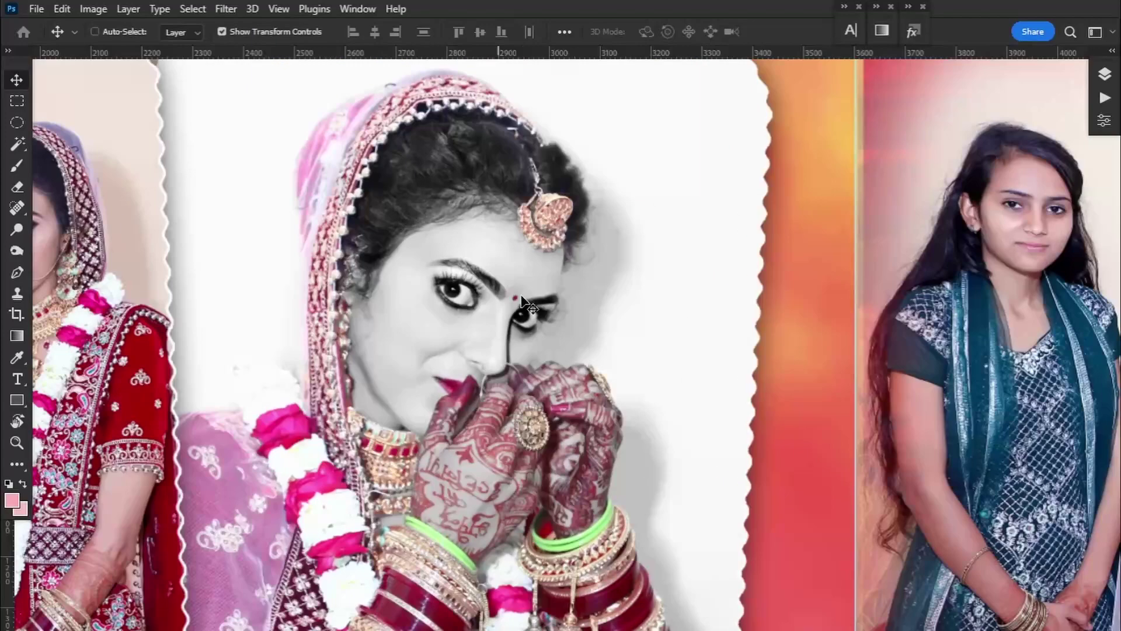
scroll(613, 327, right, 10)
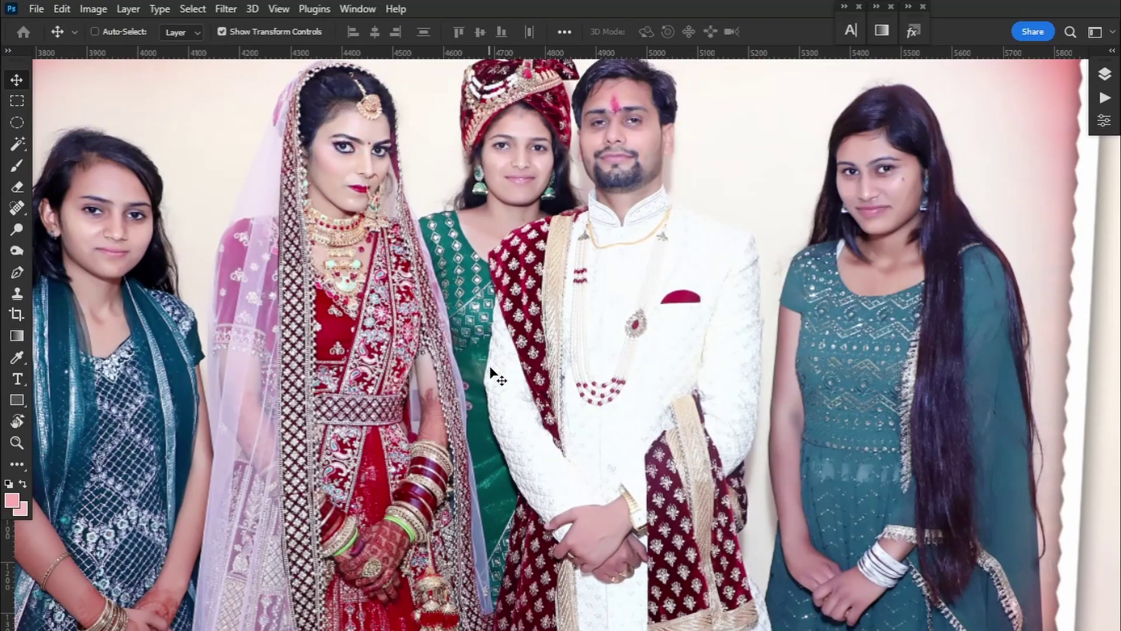
key(ctrl+0)
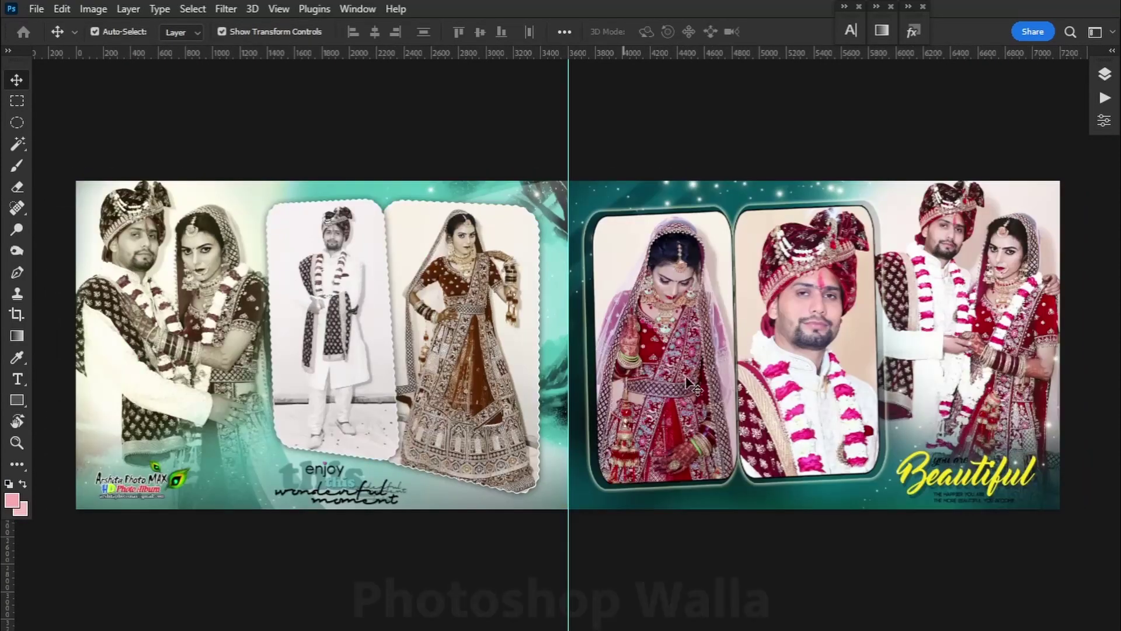
Open the Beautiful sheet in Camera Raw and brush a mask over the groom's face in the close-up portrait.
key(ctrl+shift+a)
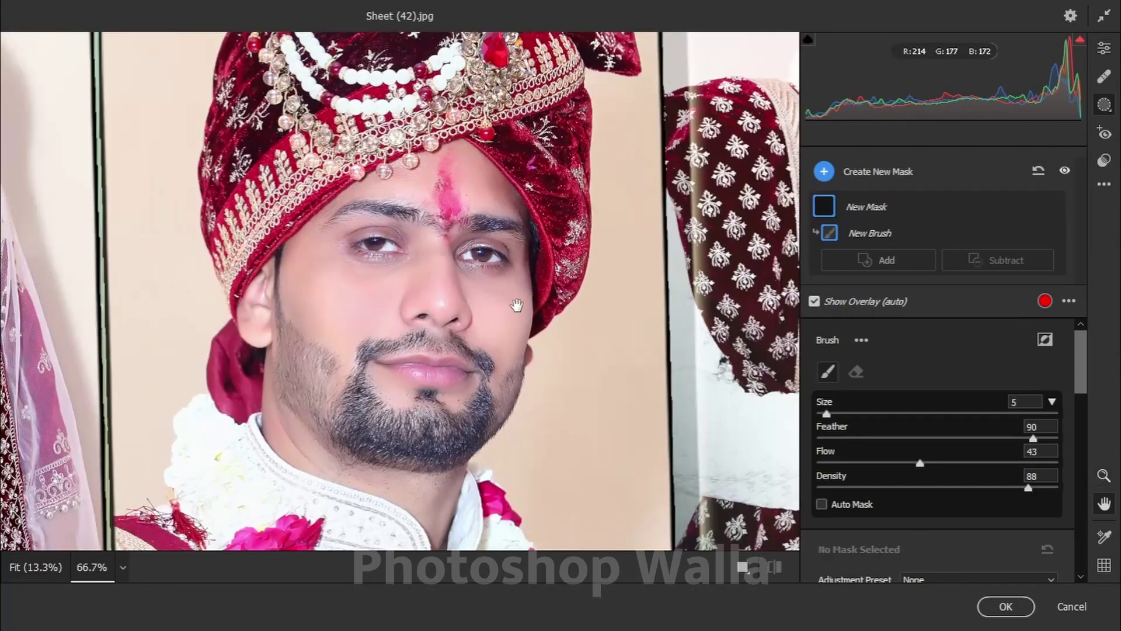
scroll(400, 202, down, 1)
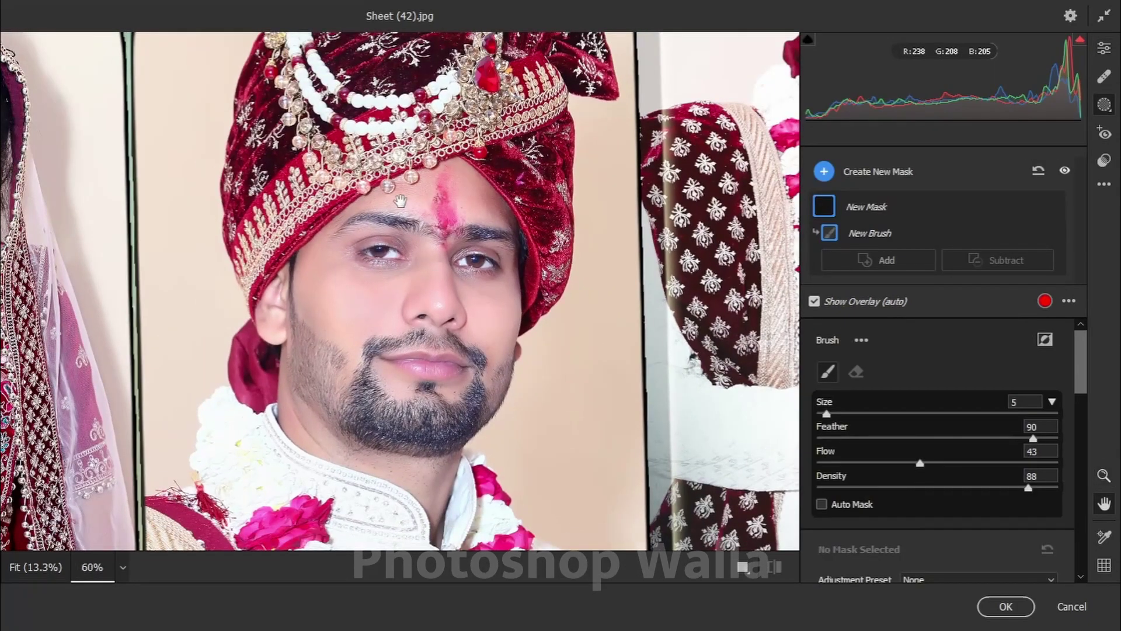
mouse_move(400, 201)
mouse_down()
mouse_move(275, 312)
mouse_move(372, 273)
mouse_move(389, 293)
mouse_move(422, 291)
mouse_move(489, 348)
mouse_move(479, 333)
mouse_move(376, 361)
mouse_move(315, 345)
mouse_move(389, 454)
mouse_up()
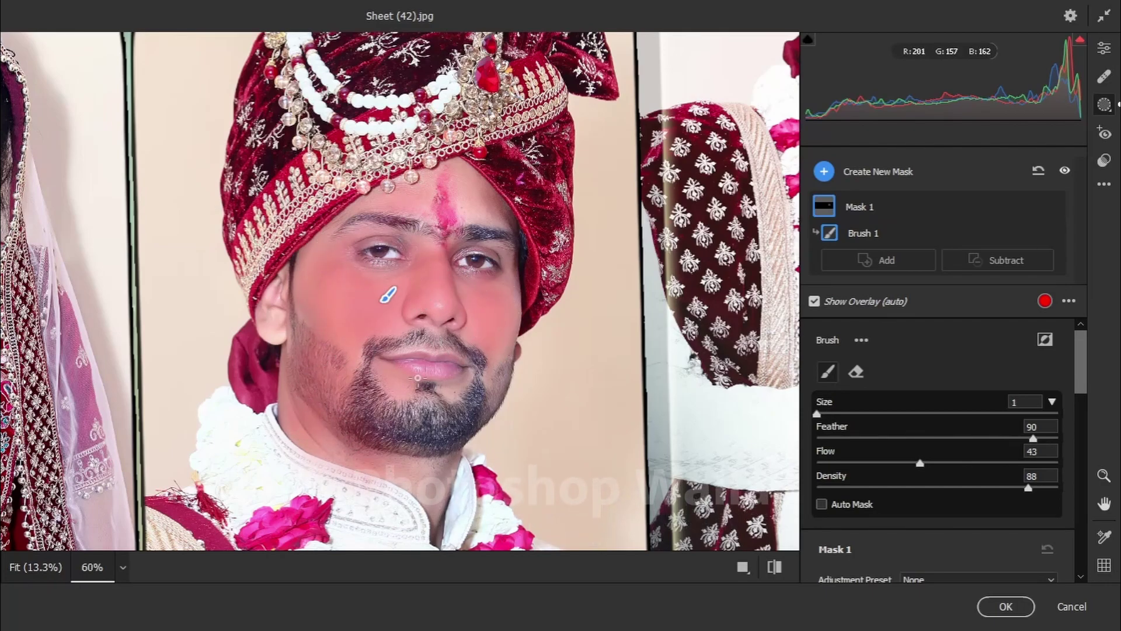
drag(371, 436, 444, 235)
Extend the mask with a size 10 brush over the groom's garland, collar and white sherwani.
mouse_move(298, 241)
mouse_down()
mouse_move(324, 297)
mouse_move(432, 306)
mouse_move(508, 481)
mouse_move(470, 530)
mouse_move(491, 390)
mouse_up()
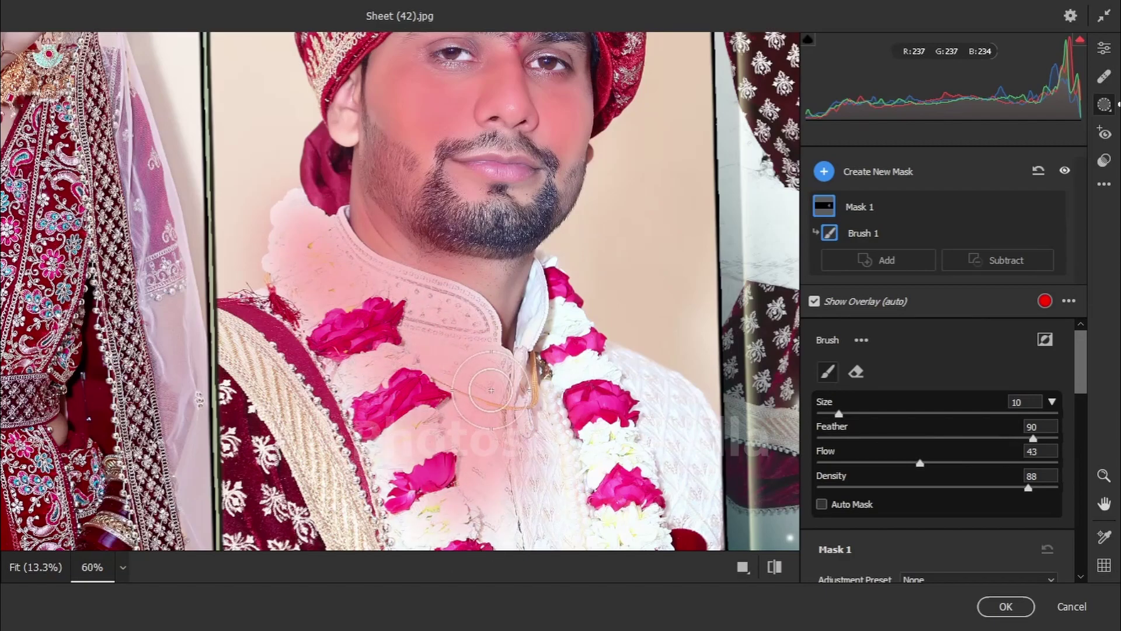
drag(608, 457, 526, 292)
mouse_move(497, 199)
mouse_down()
mouse_move(500, 438)
mouse_move(588, 445)
mouse_move(345, 339)
mouse_up()
drag(503, 262, 563, 530)
Set the mask's exposure to -0.10, contrast to +5 and highlights to -20, raise dehaze slightly, and apply the filter.
scroll(911, 528, down, 5)
drag(936, 357, 934, 357)
drag(935, 405, 906, 406)
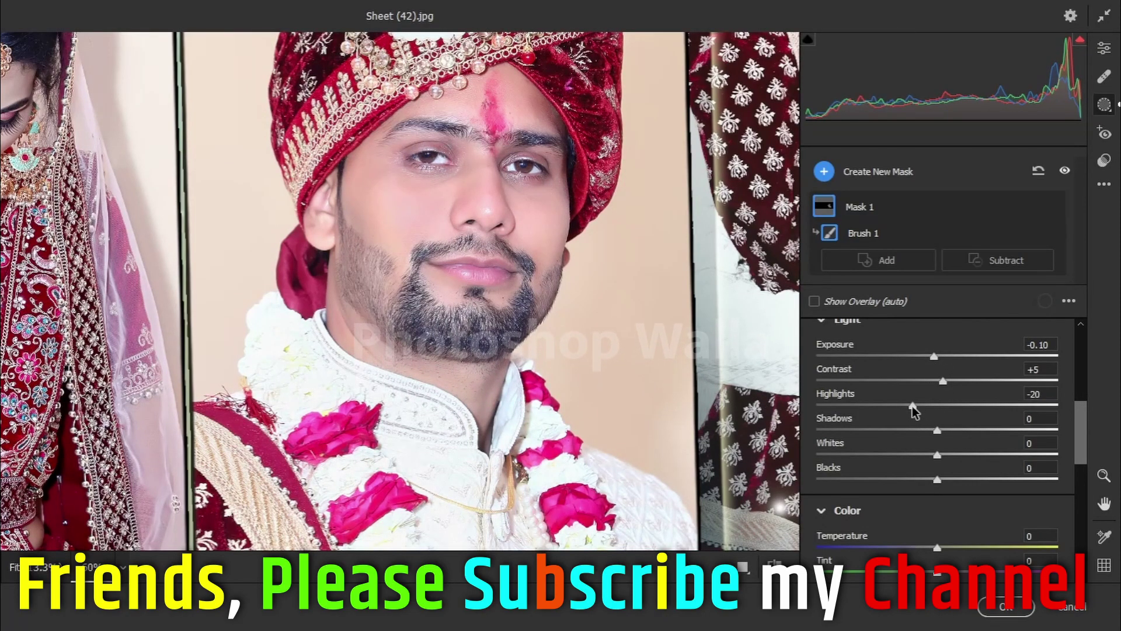
scroll(944, 517, down, 8)
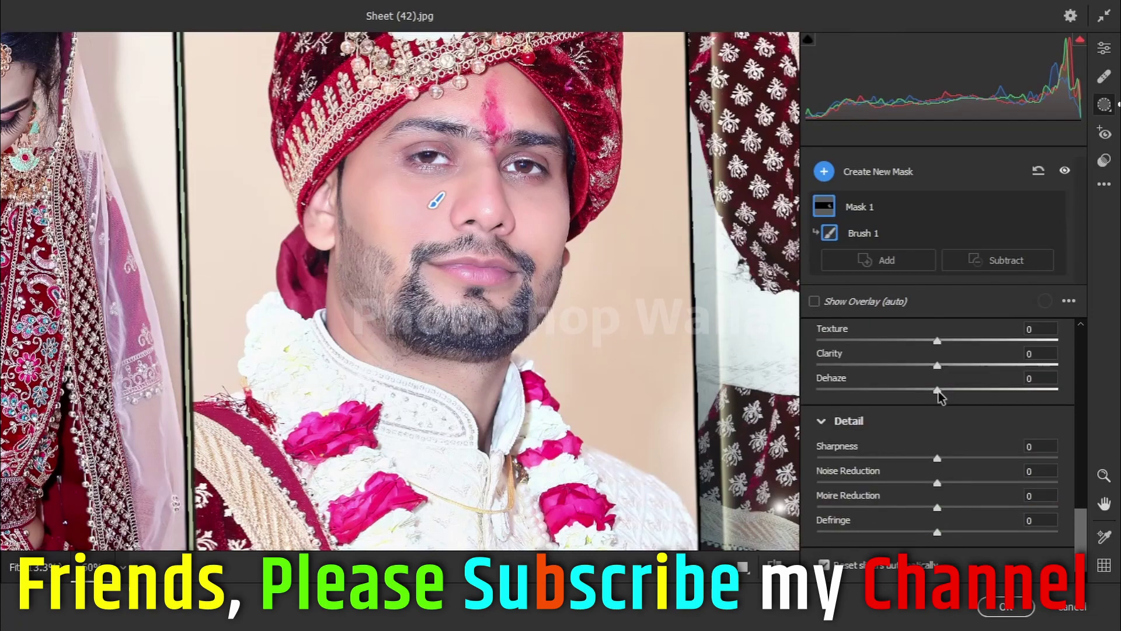
drag(938, 390, 945, 391)
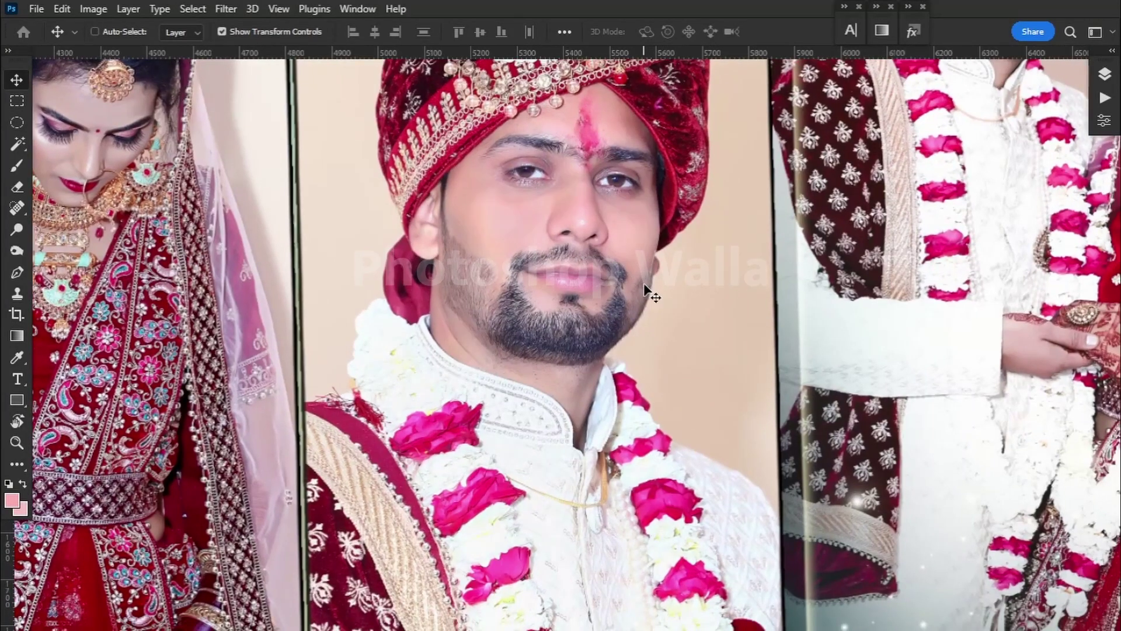
Draw a feathered elliptical selection around the groom's cheek and jaw in the close-up portrait.
click(17, 122)
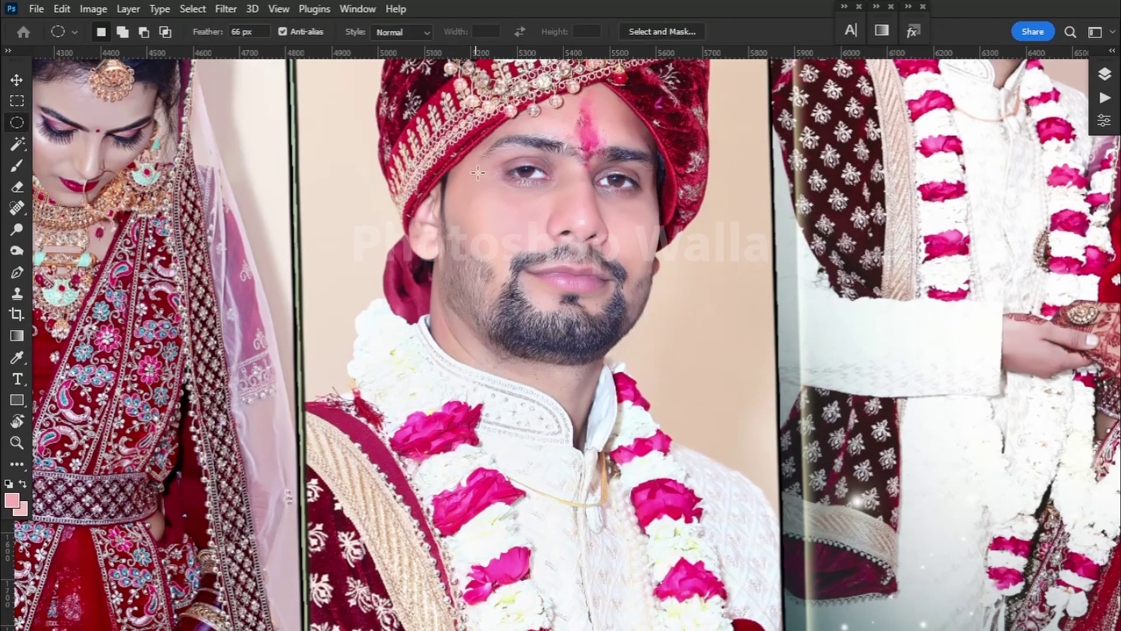
drag(448, 143, 530, 404)
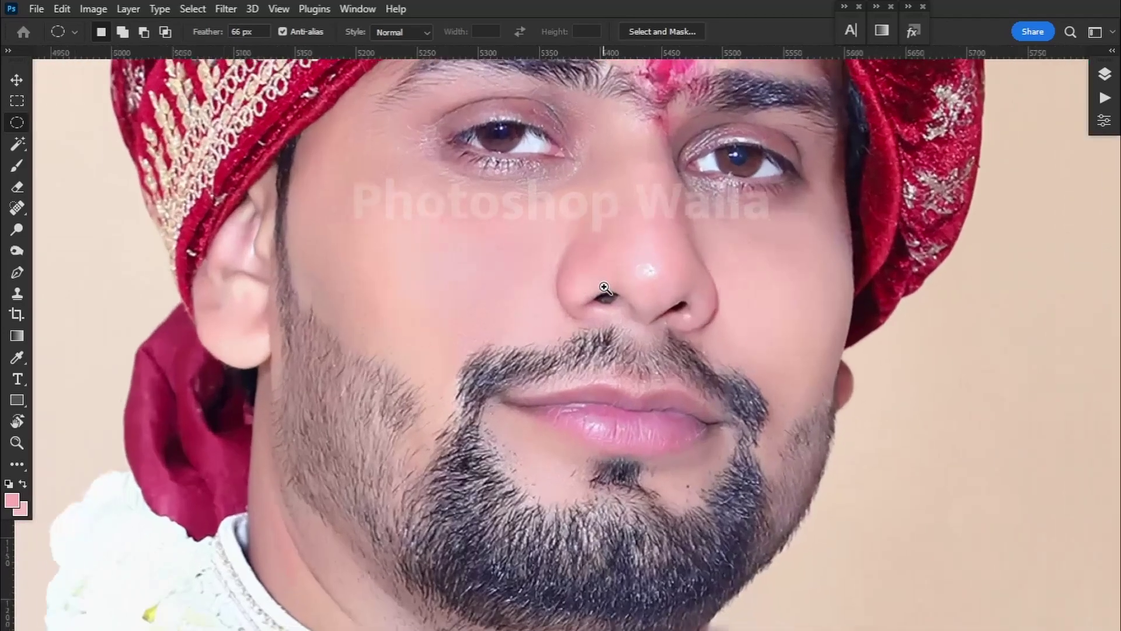
Reduce the brush to 60 px and its opacity to 10%, and retouch the skin under the groom's eye.
scroll(773, 282, down, 3)
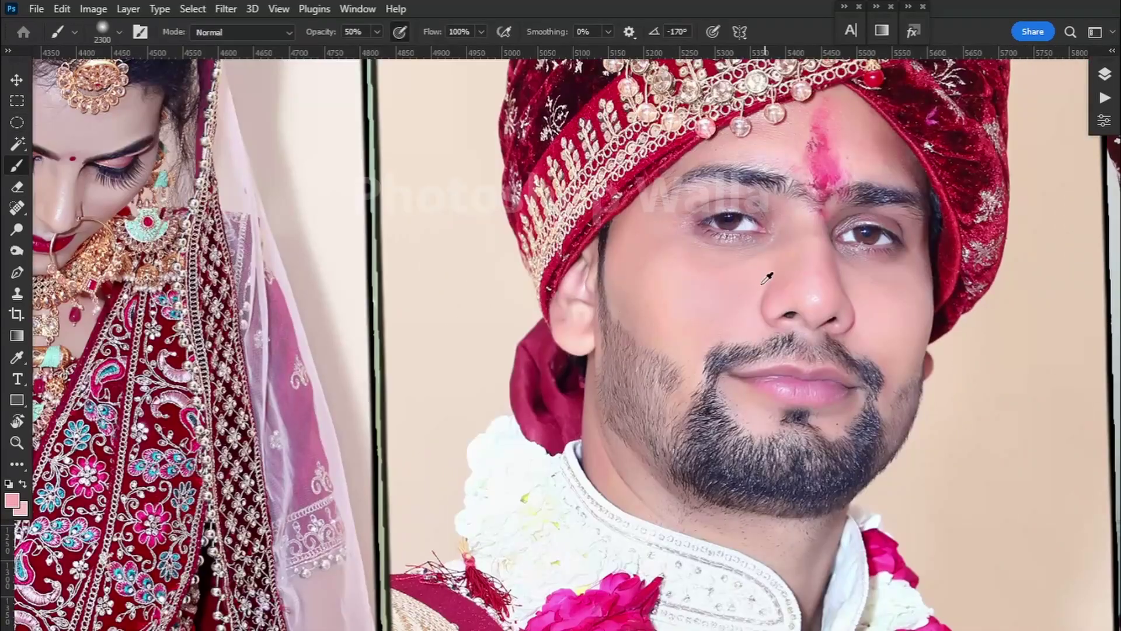
key(bracketleft)
key(bracketleft)
key(bracketleft)
key(bracketleft)
key(bracketleft)
key(bracketleft)
key(bracketleft)
key(bracketleft)
key(bracketleft)
key(bracketleft)
key(bracketleft)
key(bracketleft)
key(bracketleft)
key(bracketleft)
key(bracketleft)
key(bracketleft)
key(bracketleft)
key(bracketleft)
key(bracketleft)
key(bracketleft)
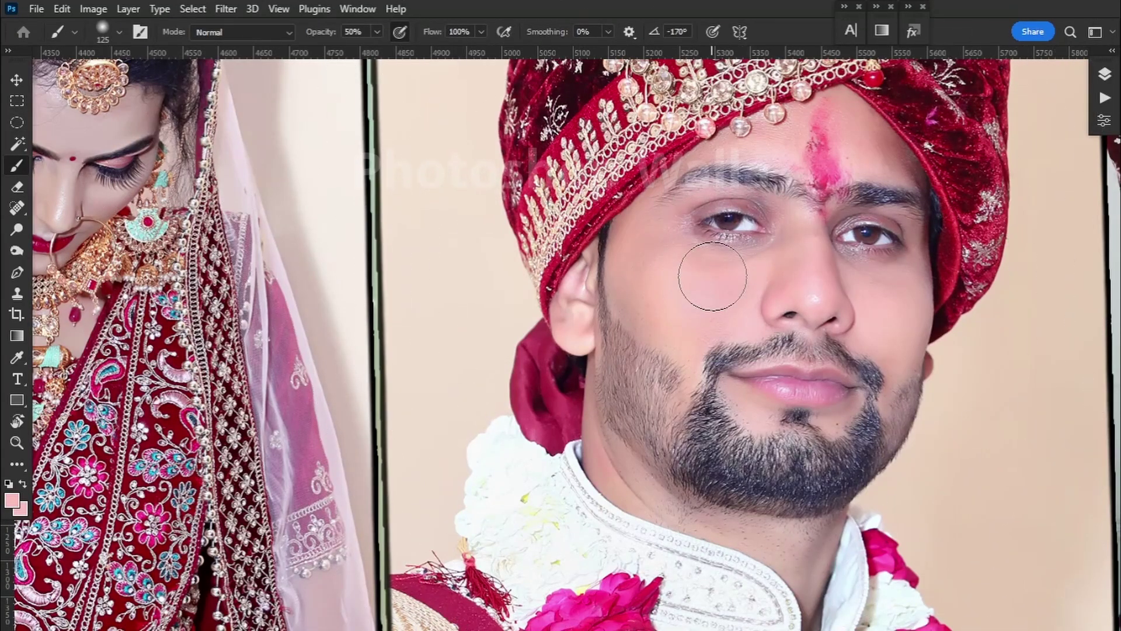
right_click(747, 235)
click(772, 240)
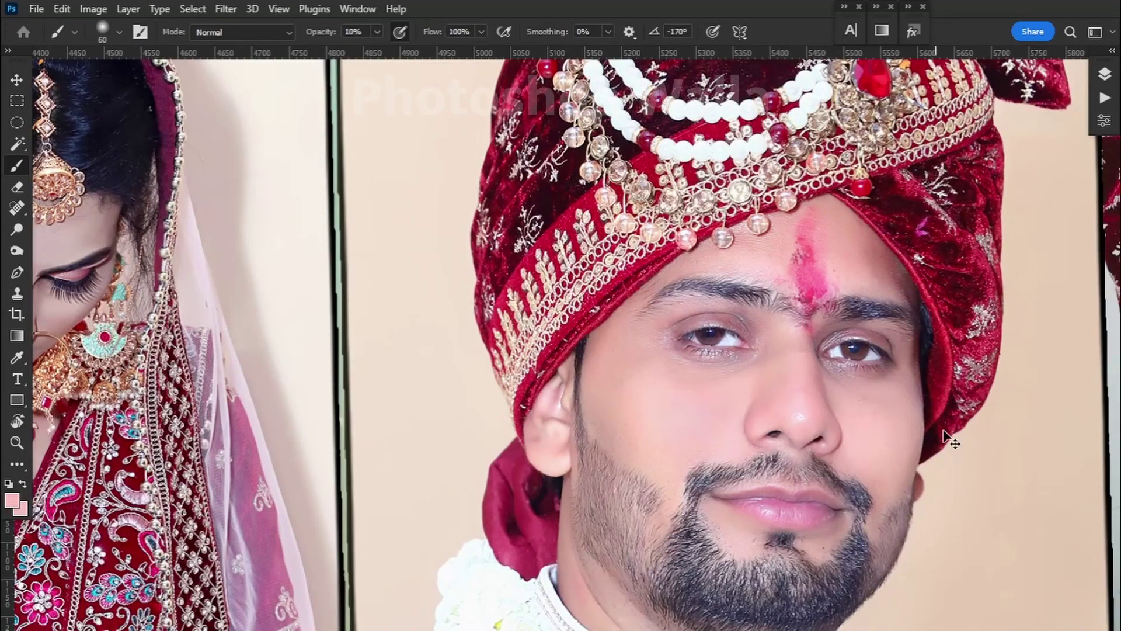
Paint a Camera Raw brush mask on Sheet (31) over the grooms' faces and white sherwanis.
drag(942, 453, 749, 343)
key(ctrl+Tab)
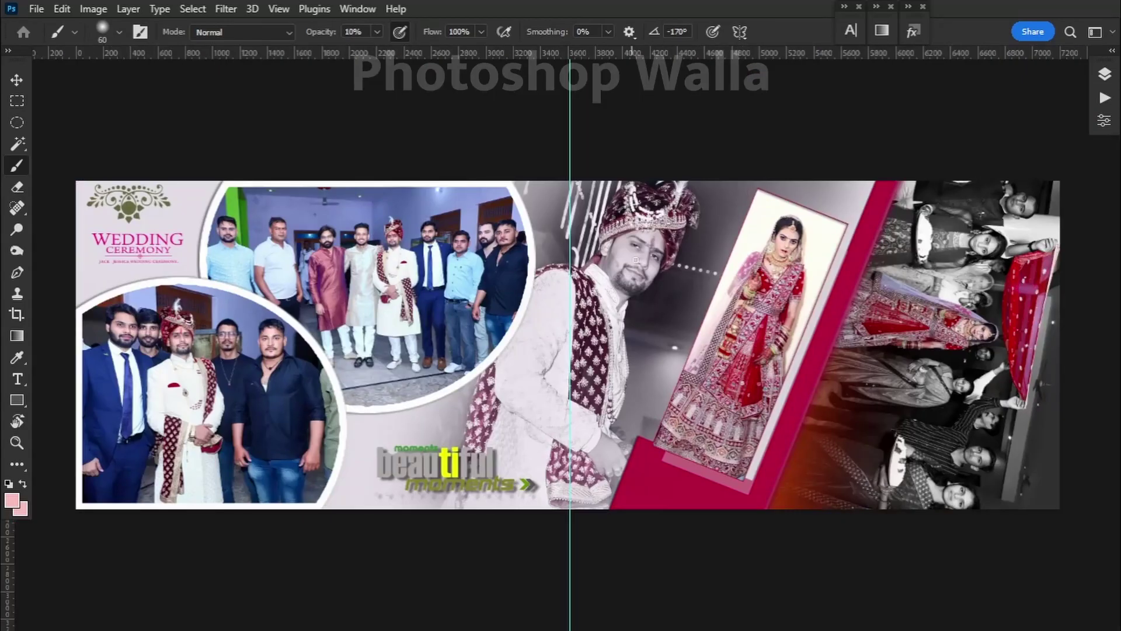
key(ctrl+shift+a)
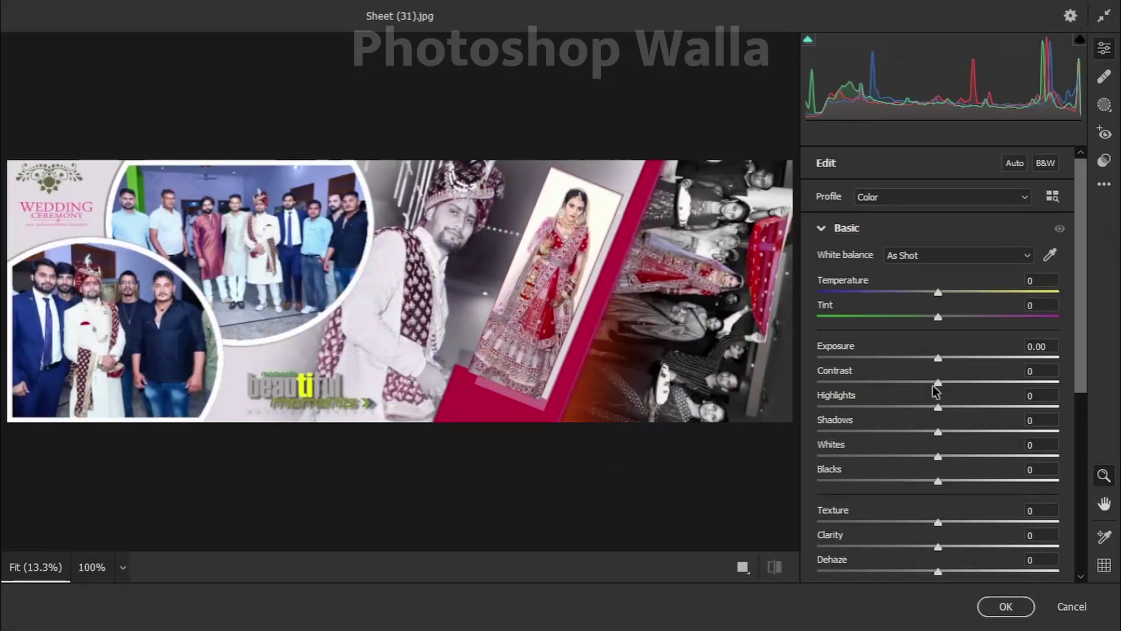
key(k)
mouse_move(454, 209)
mouse_down()
mouse_move(442, 242)
mouse_move(392, 269)
mouse_move(363, 381)
mouse_move(372, 402)
mouse_up()
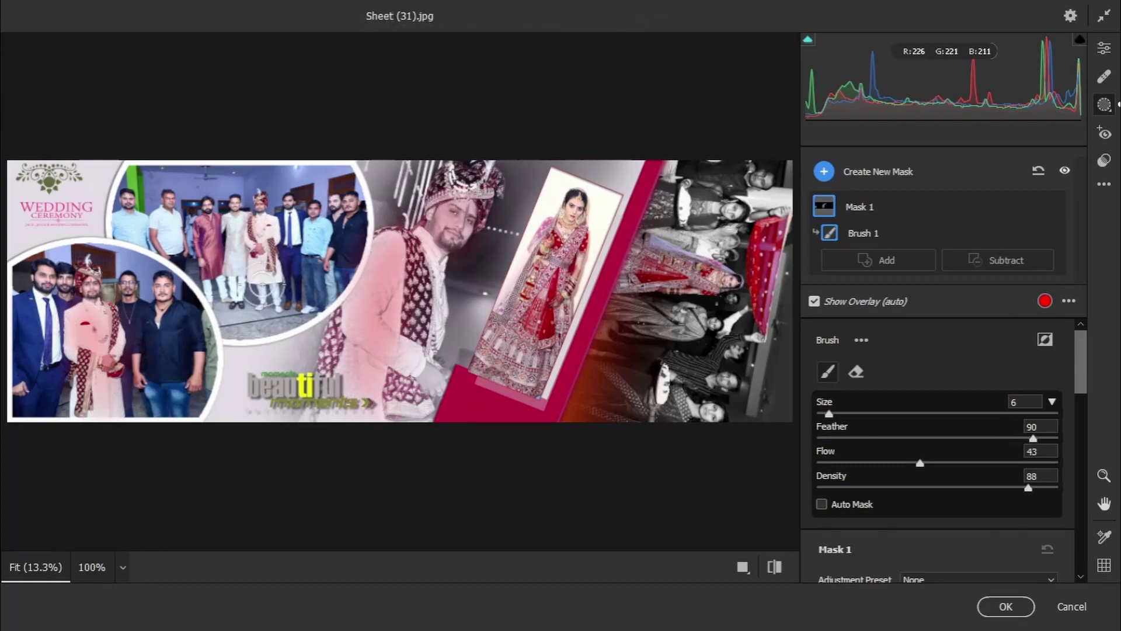
Set the mask's exposure to -0.10, contrast to +6 and highlights to -16, and apply the filter.
scroll(893, 444, down, 3)
drag(937, 455, 944, 479)
scroll(945, 482, down, 5)
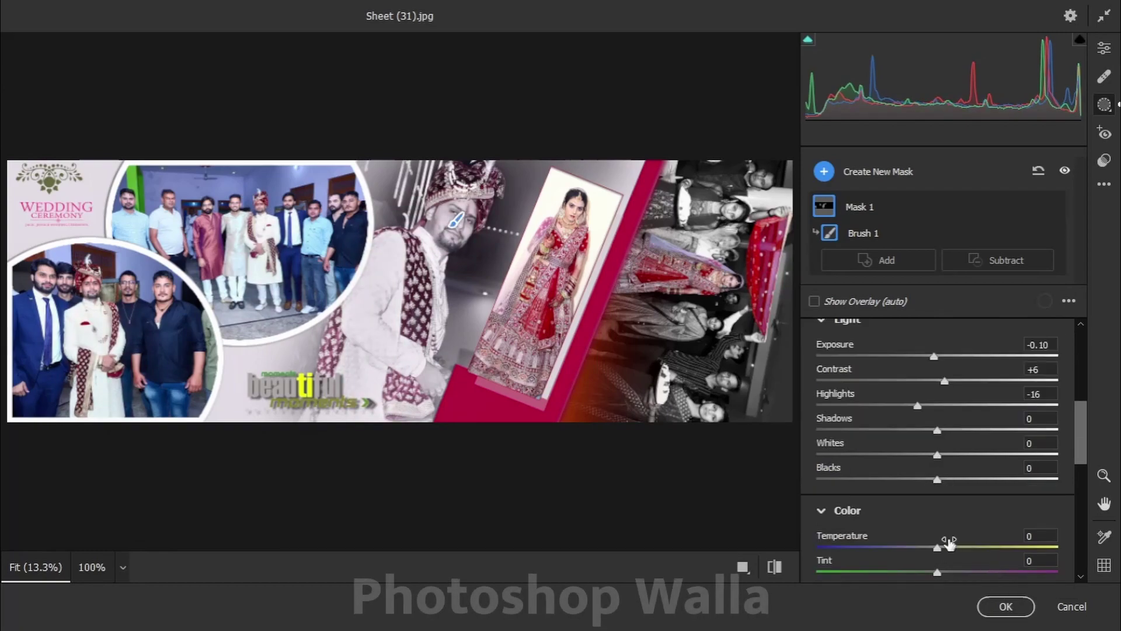
scroll(942, 525, down, 5)
drag(939, 546, 944, 545)
click(1004, 607)
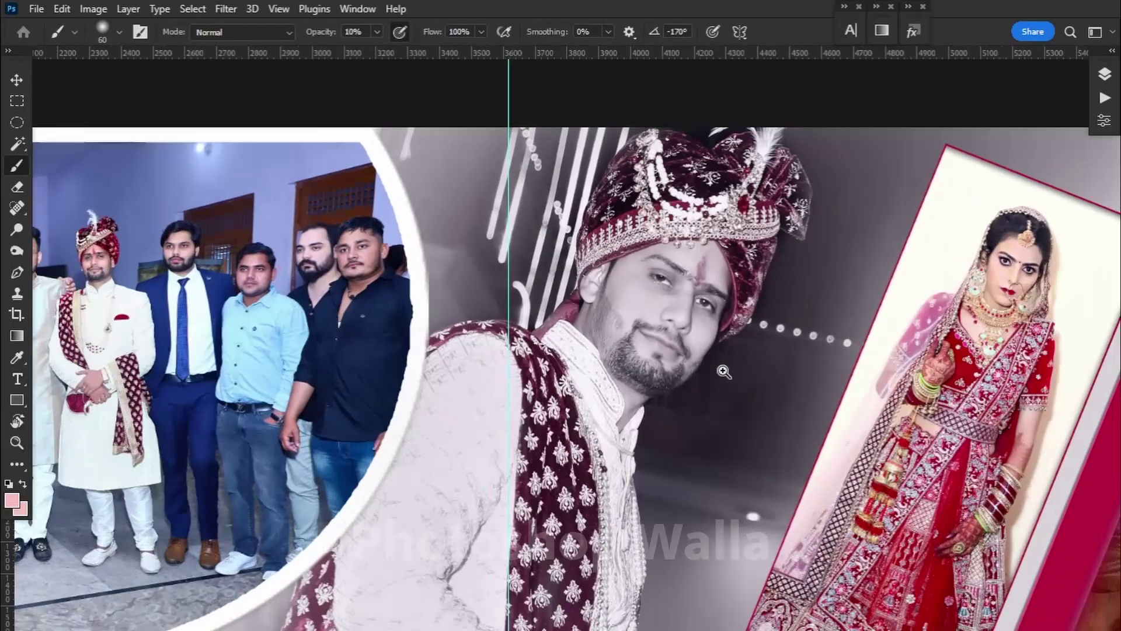
Paint a Camera Raw brush mask on Sheet (28) over the overexposed faces and white clothes, including the seated groom's shawl.
drag(724, 371, 732, 367)
key(ctrl+shift+a)
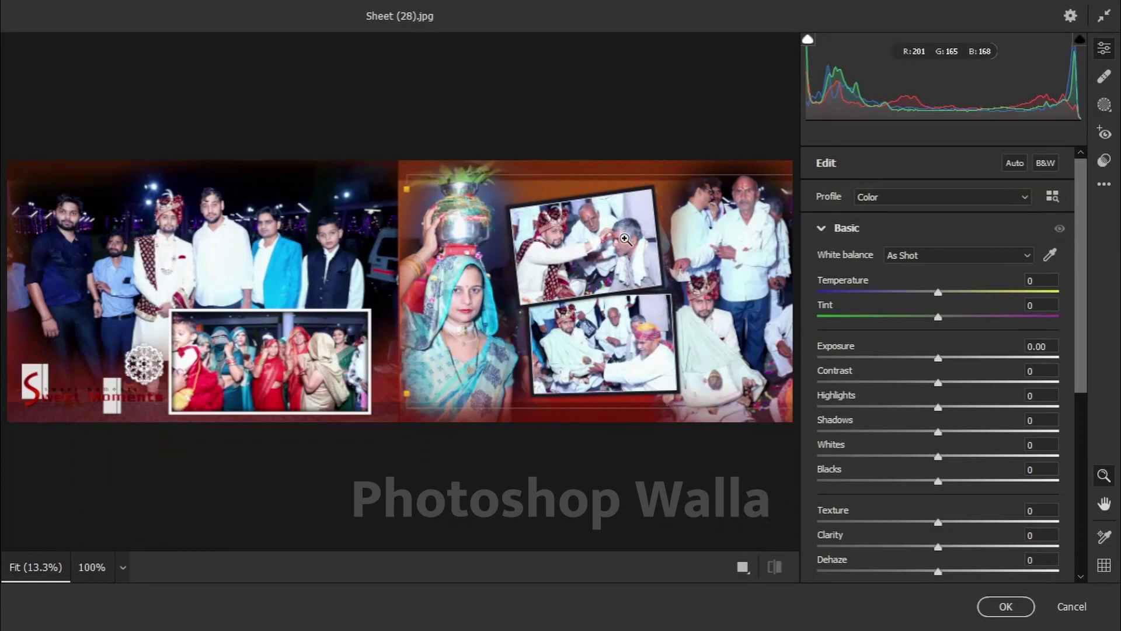
key(k)
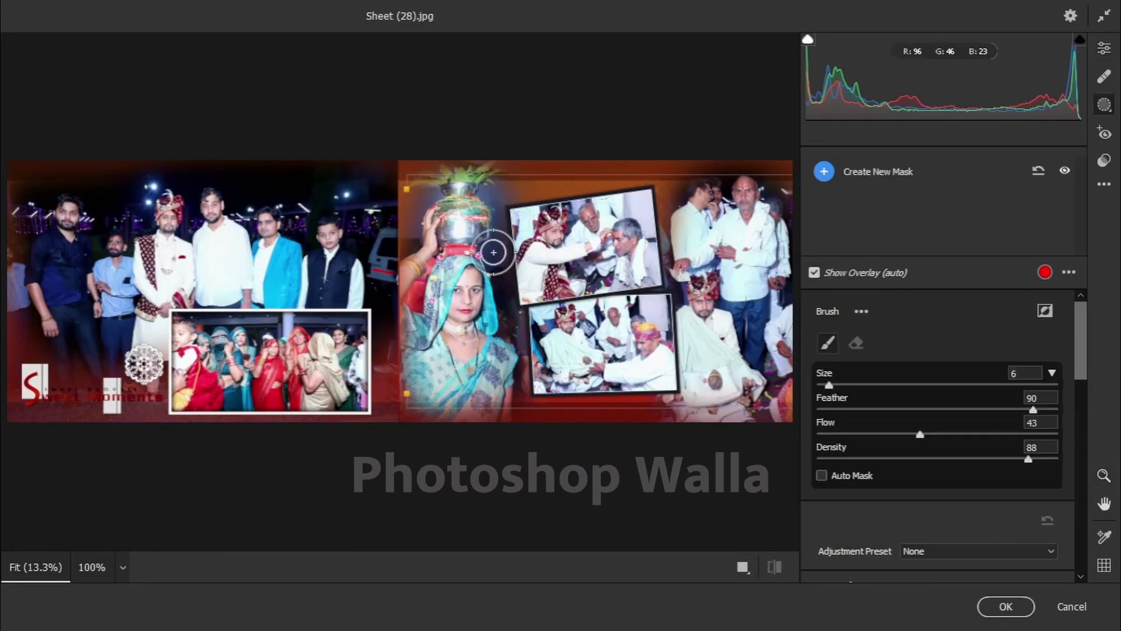
click(458, 317)
key(bracketright)
key(bracketright)
key(bracketright)
key(bracketright)
drag(715, 348, 701, 374)
drag(543, 262, 541, 282)
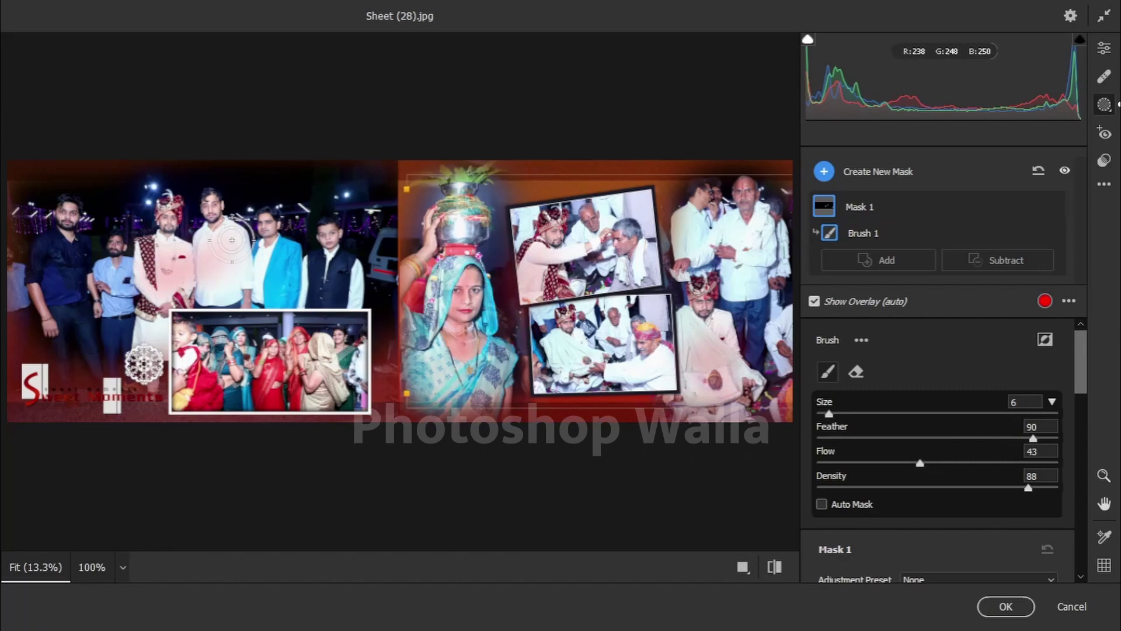
Set the exposure of the Sheet (28) mask to -0.10 and apply the filter.
scroll(934, 444, down, 3)
drag(940, 454, 937, 455)
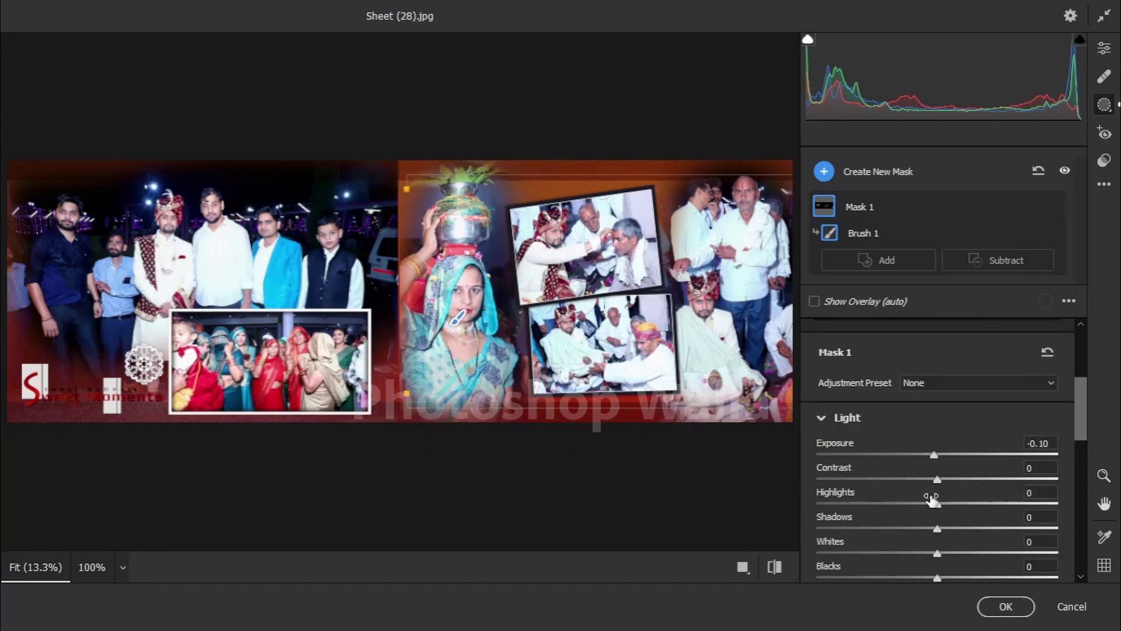
click(1006, 606)
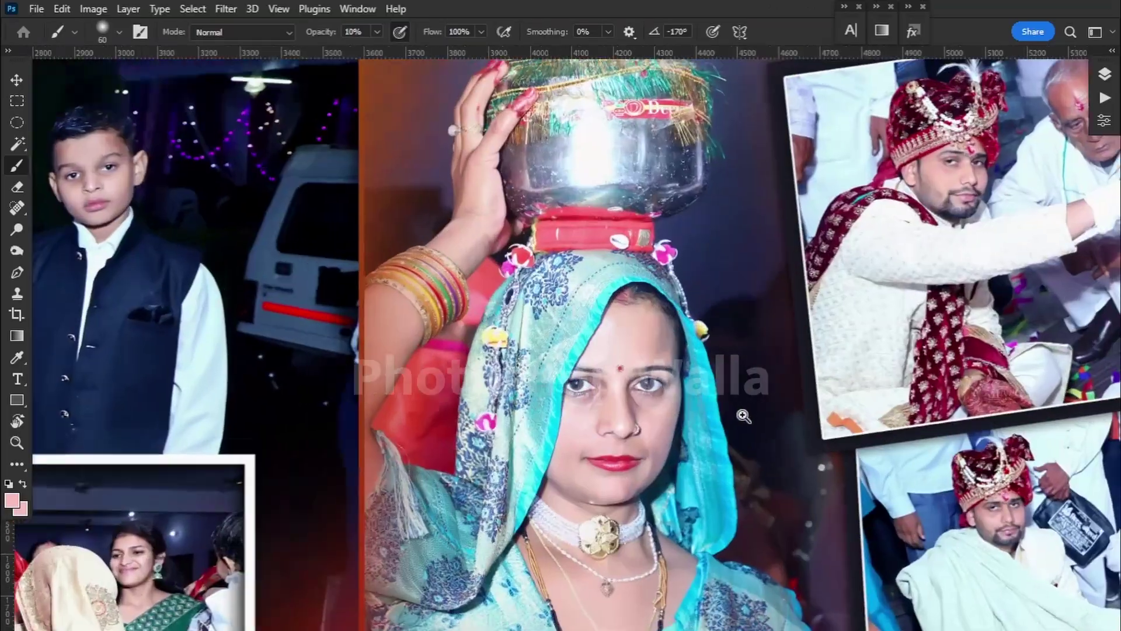
scroll(754, 406, up, 2)
drag(754, 406, 576, 319)
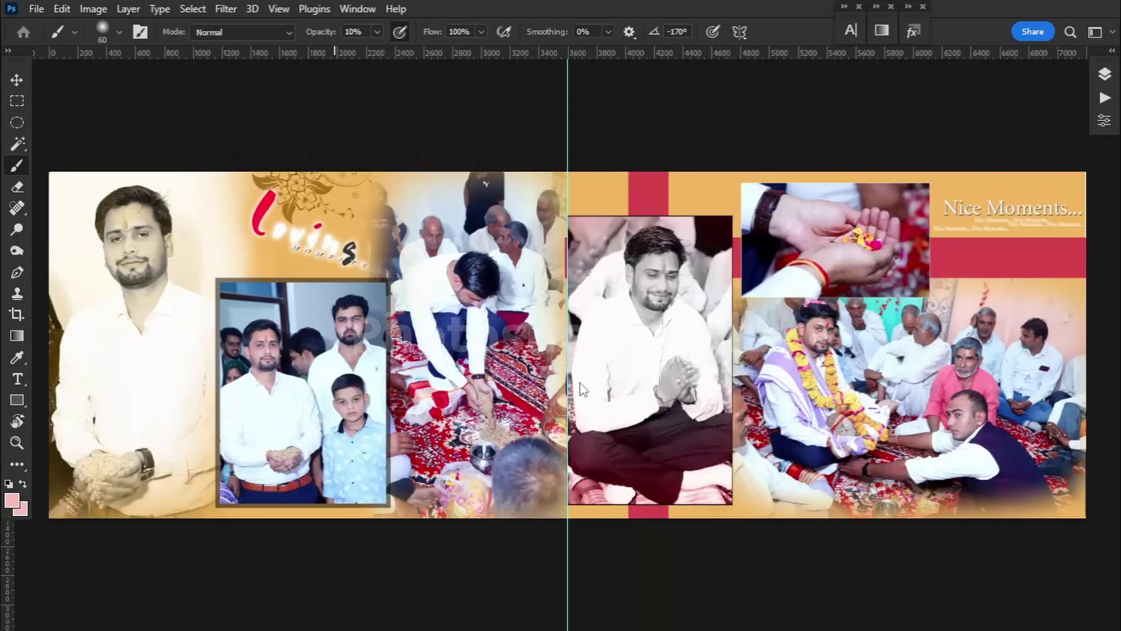
Paint a size 5 Camera Raw brush mask on Sheet (13) over the bright faces and white shirts in the color photos.
key(shift+ctrl+a)
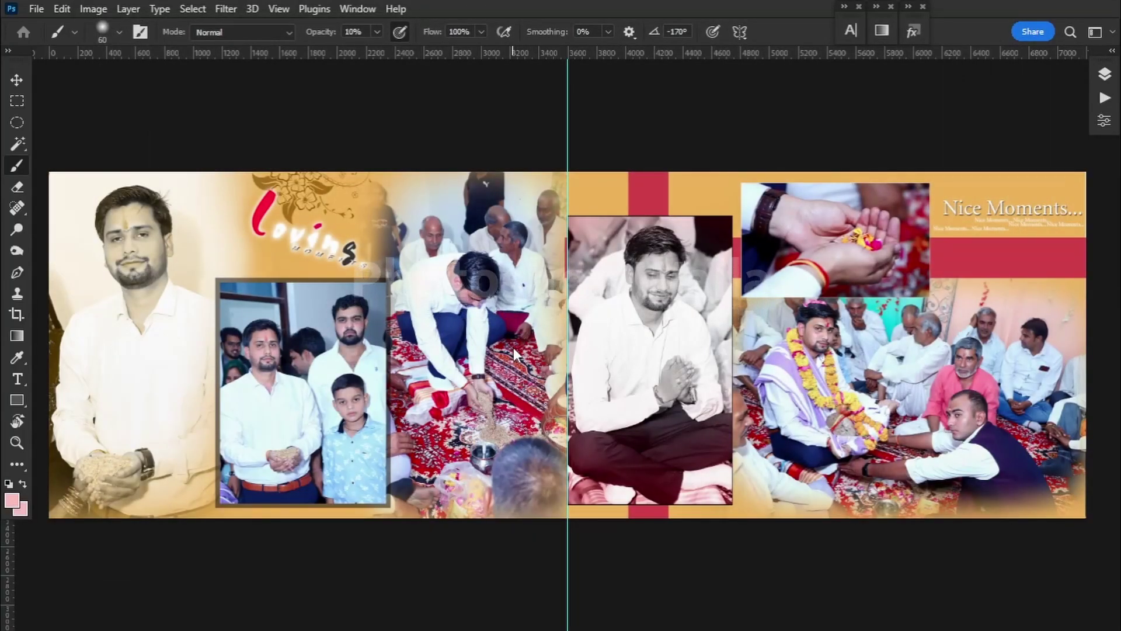
key(shift+ctrl+a)
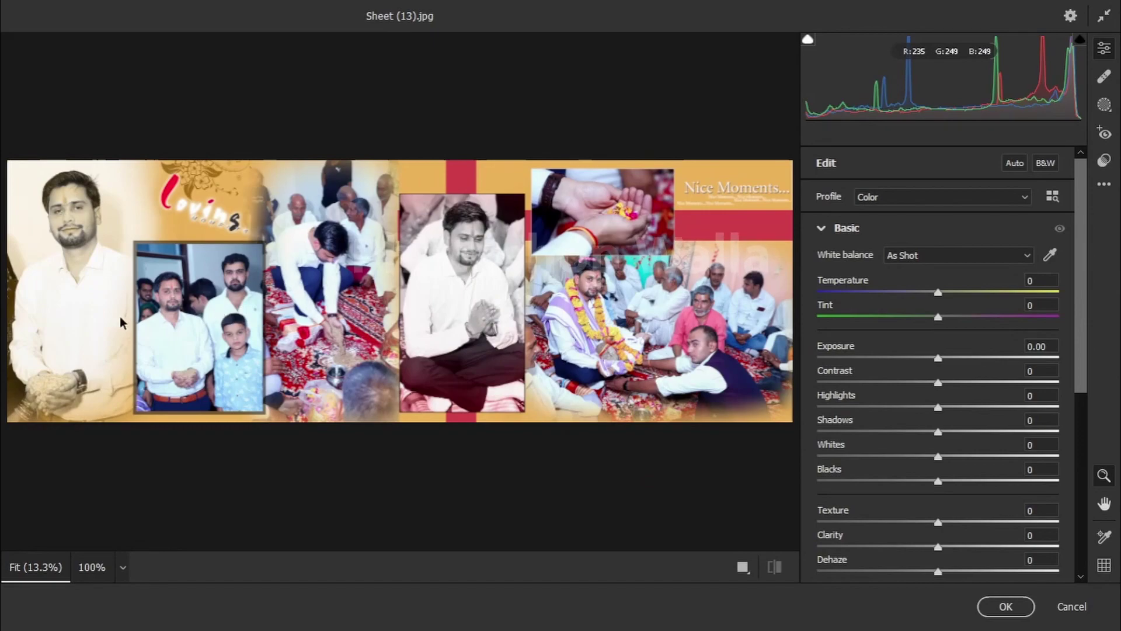
key(k)
drag(232, 297, 236, 286)
drag(329, 232, 344, 235)
mouse_move(588, 266)
mouse_down()
mouse_move(589, 339)
mouse_move(687, 290)
mouse_move(760, 301)
mouse_move(690, 374)
mouse_move(719, 281)
mouse_up()
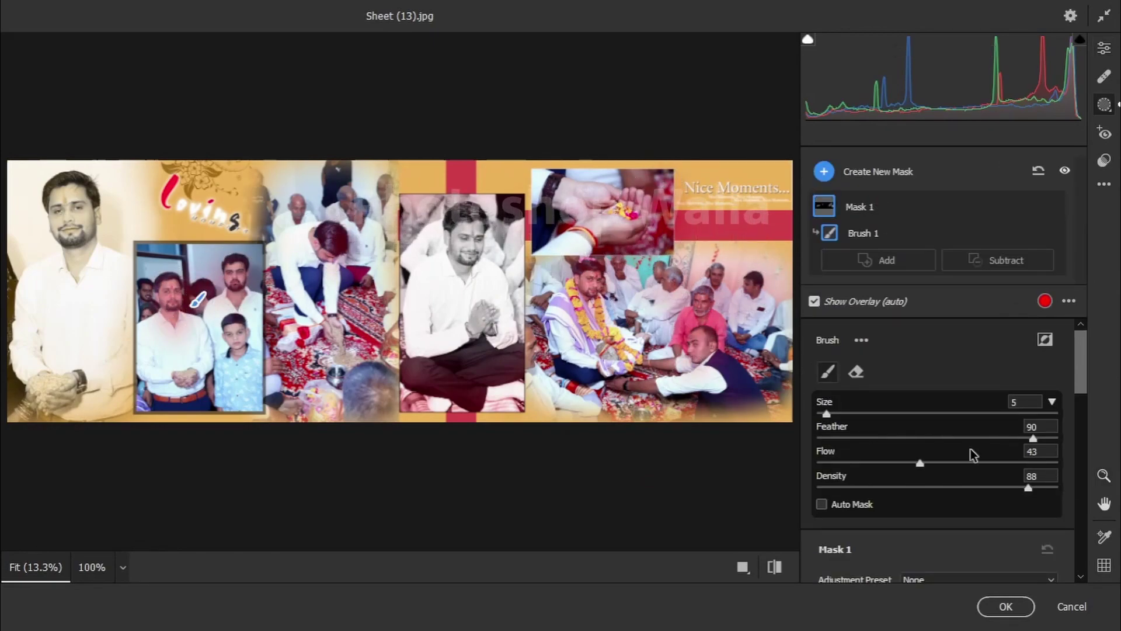
Adjust the mask's exposure, lower its highlights and raise its shadows slightly, and apply the filter to Sheet (13).
scroll(971, 455, down, 5)
click(946, 355)
click(927, 404)
click(944, 430)
click(1005, 607)
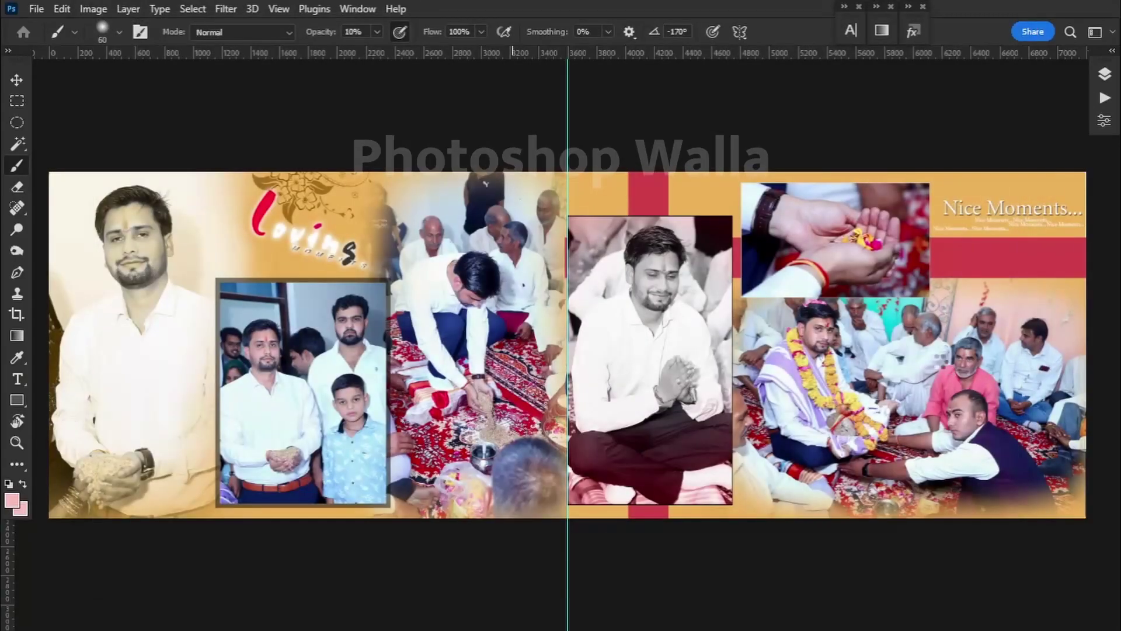
scroll(904, 363, up, 3)
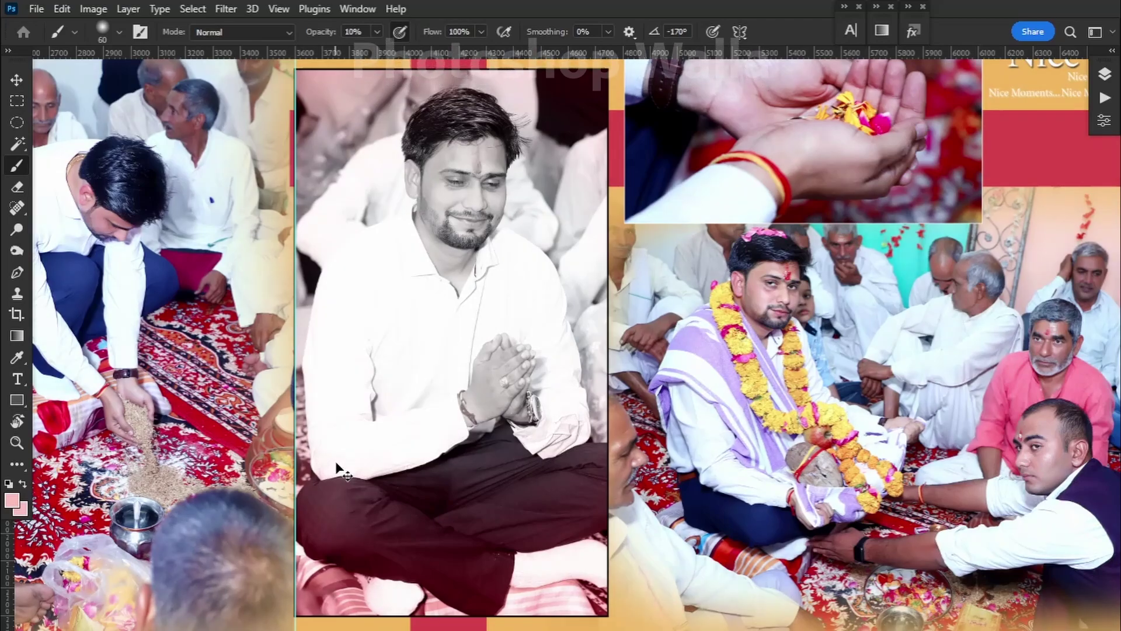
drag(927, 470, 590, 426)
scroll(590, 431, up, 3)
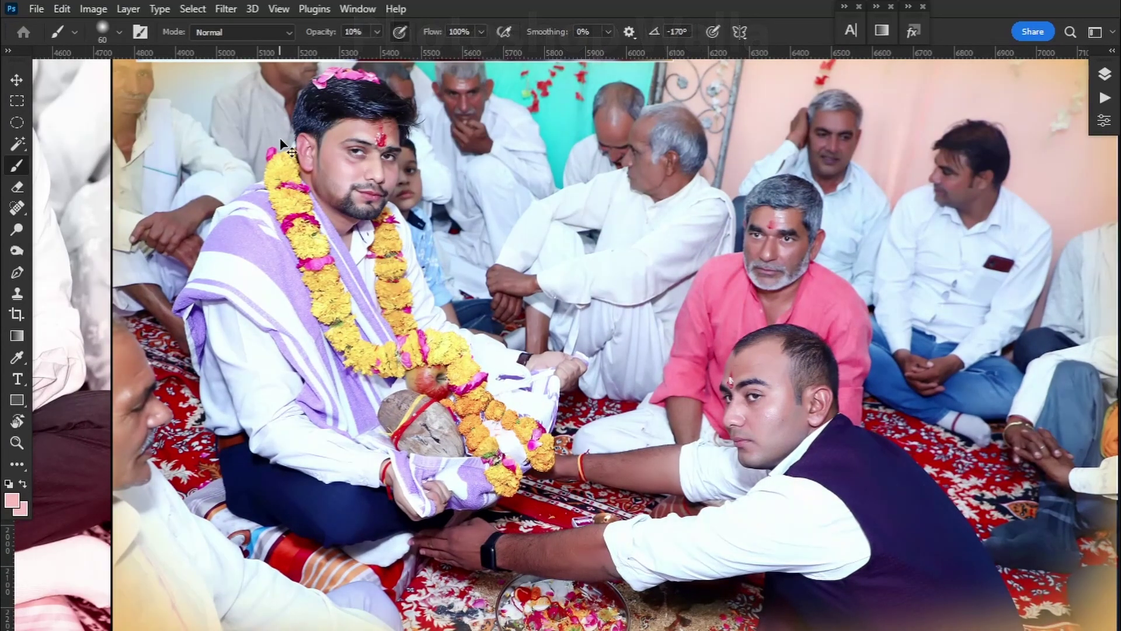
key(ctrl+0)
Create a Camera Raw brush mask on the large groom portrait of Sheet (9), lower its exposure and highlights, and apply the filter.
key(ctrl+shift+a)
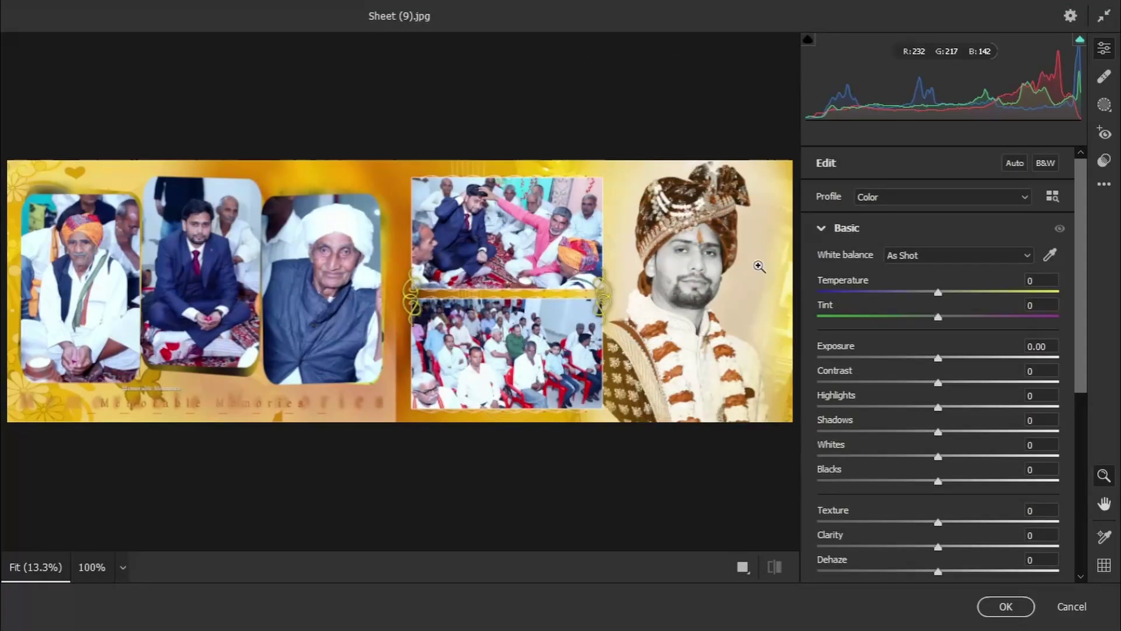
key(k)
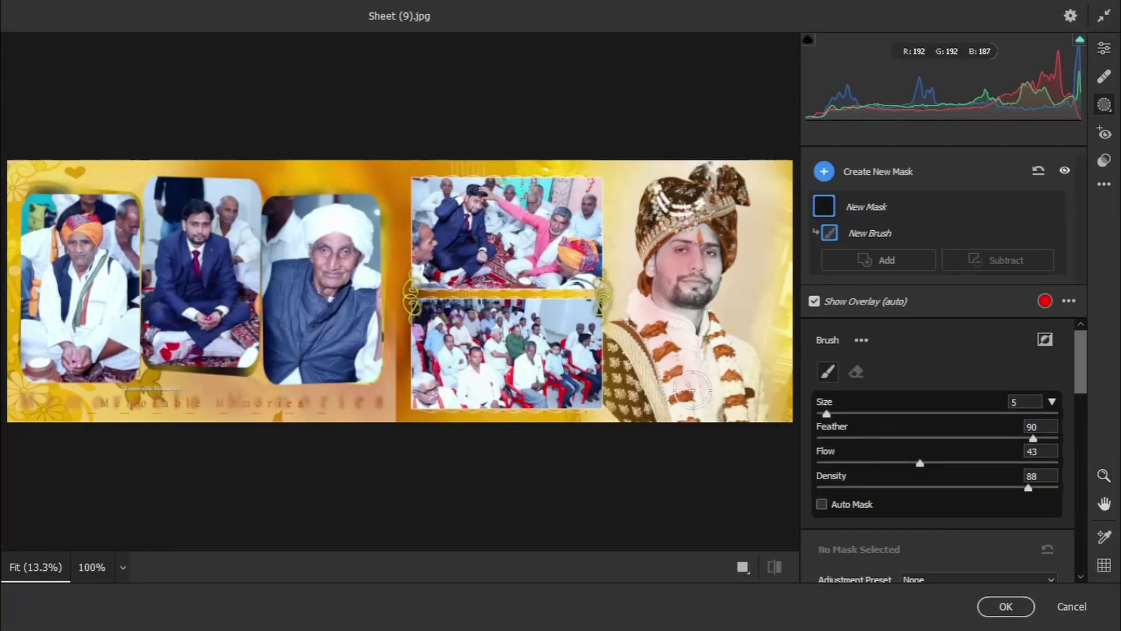
scroll(930, 458, down, 4)
scroll(930, 458, up, 1)
drag(938, 357, 932, 356)
drag(937, 406, 919, 406)
click(1006, 605)
key(Tab)
scroll(880, 305, up, 5)
scroll(739, 375, right, 3)
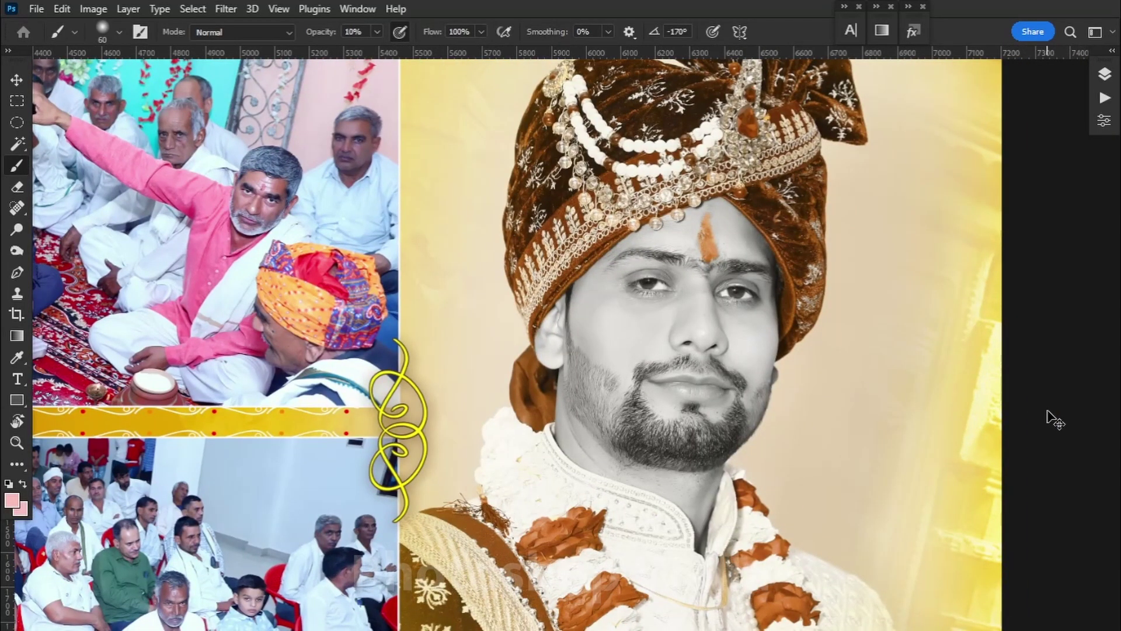
right_click(543, 284)
click(570, 288)
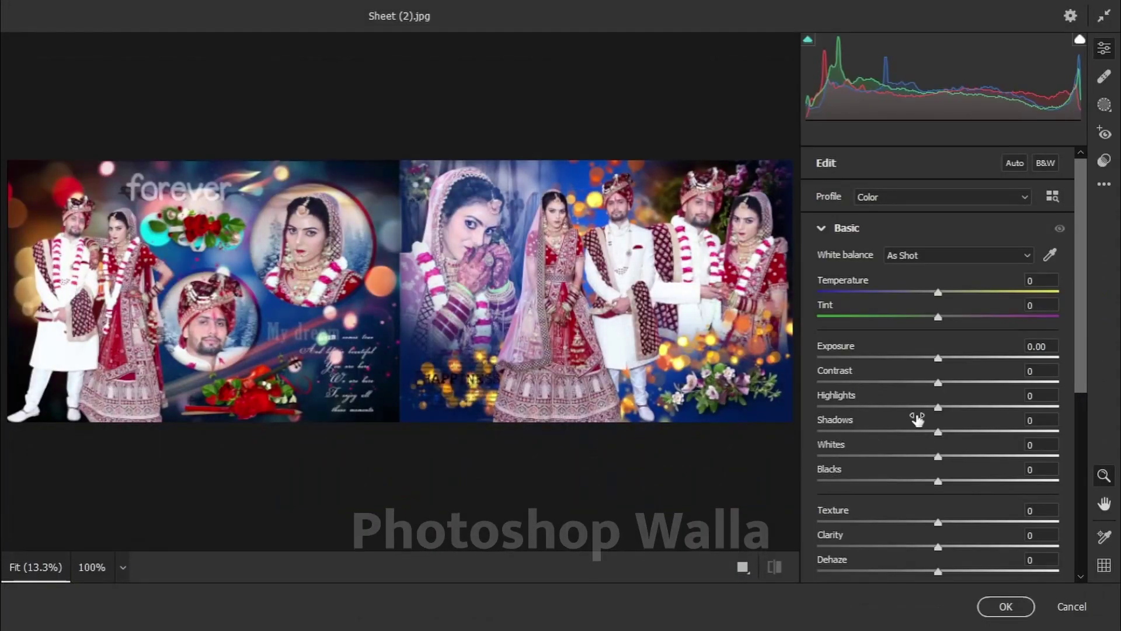
Set contrast +2, highlights -24, shadows +3, dehaze +2 and vibrance +9 for the whole Sheet (2), and apply the filter.
drag(938, 407, 942, 383)
drag(938, 432, 941, 432)
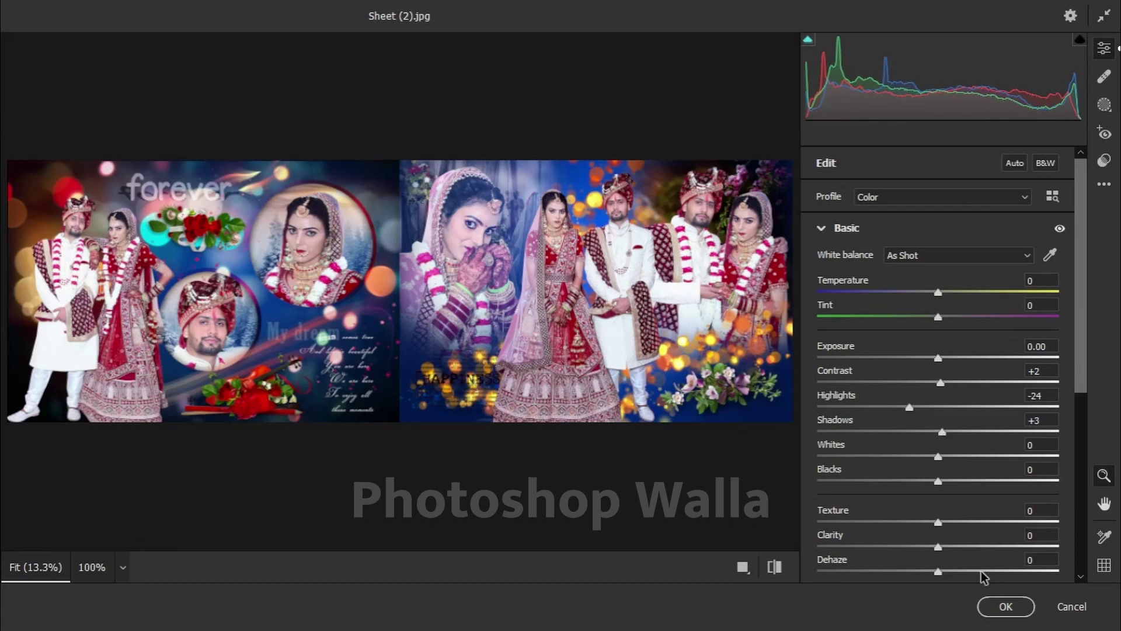
scroll(941, 467, down, 3)
drag(938, 471, 941, 471)
drag(938, 514, 949, 513)
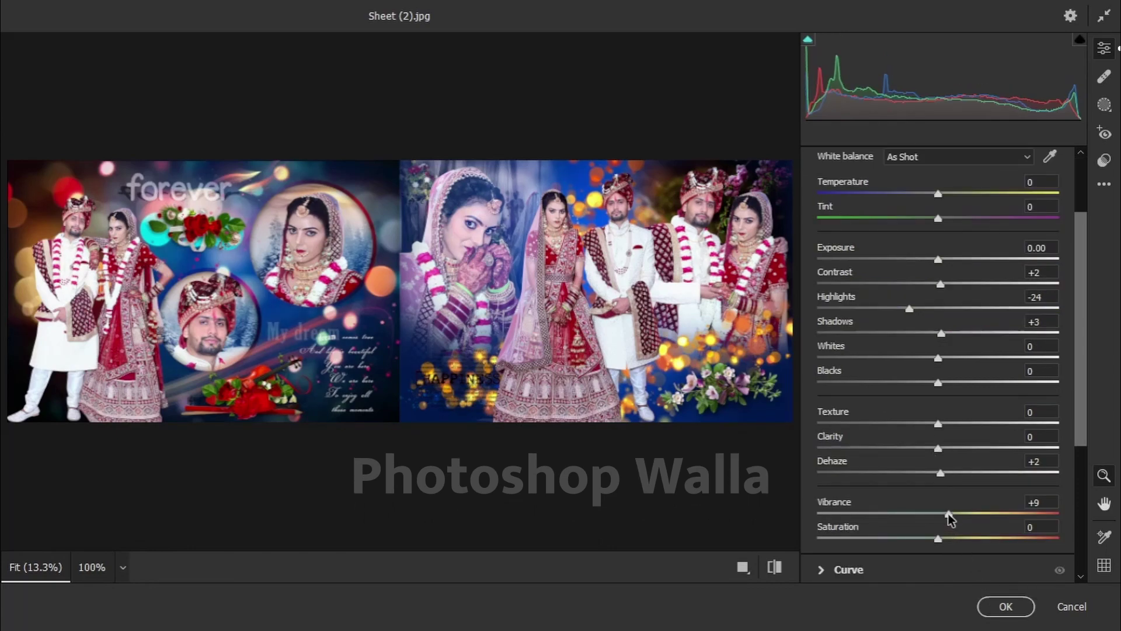
click(1006, 606)
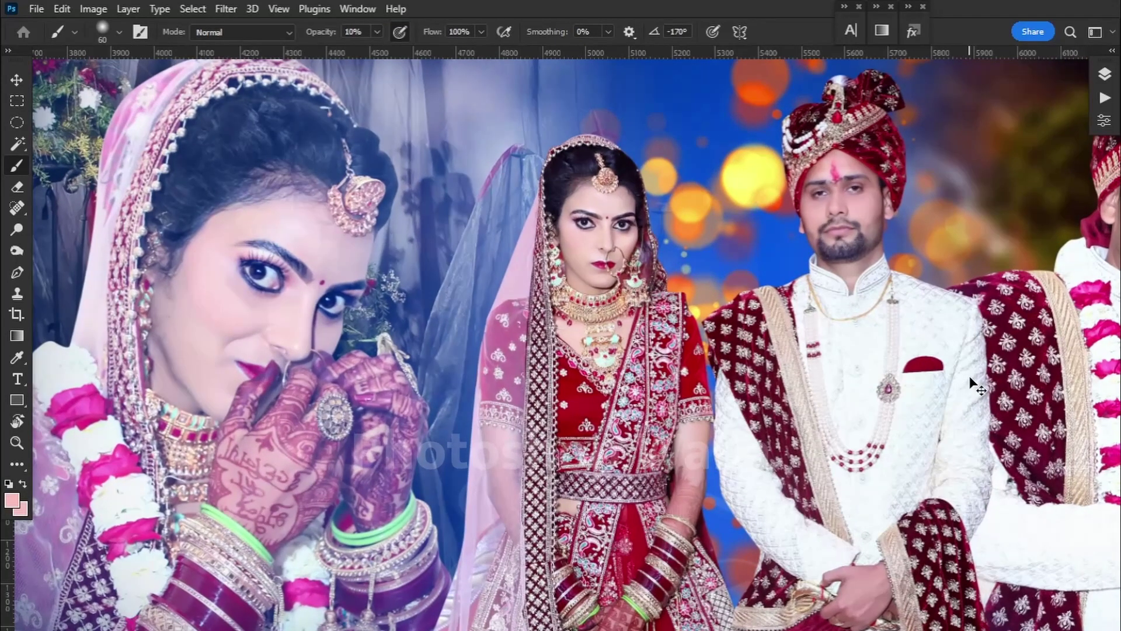
drag(974, 381, 524, 338)
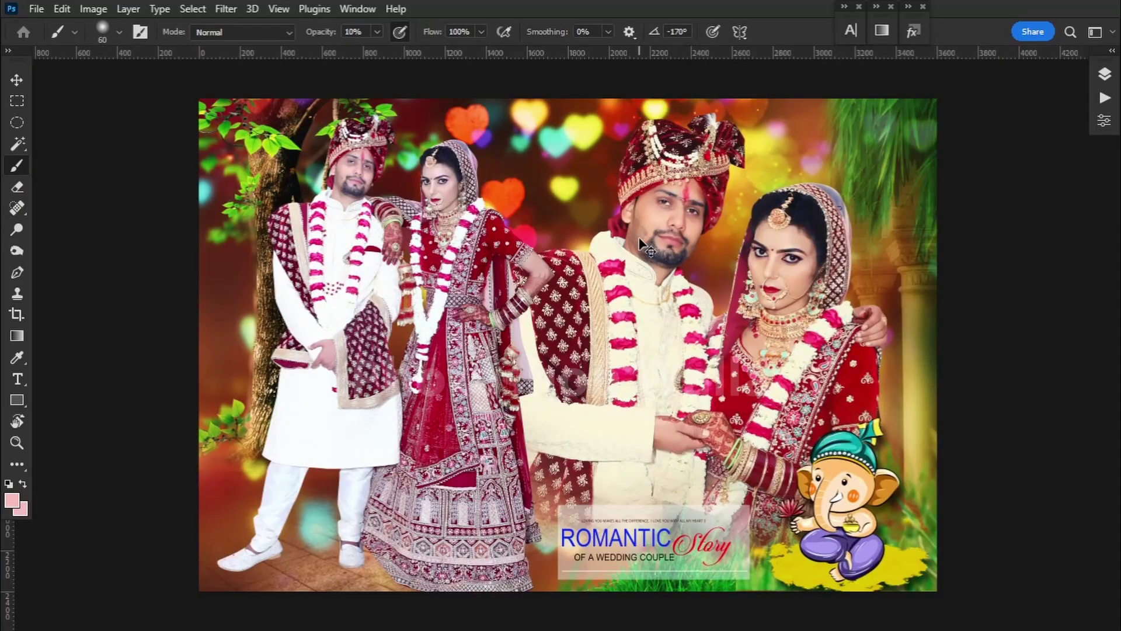
Start a Camera Raw brush mask on Sheet (1) over the couple's faces and the larger groom's sherwani front.
key(ctrl+shift+a)
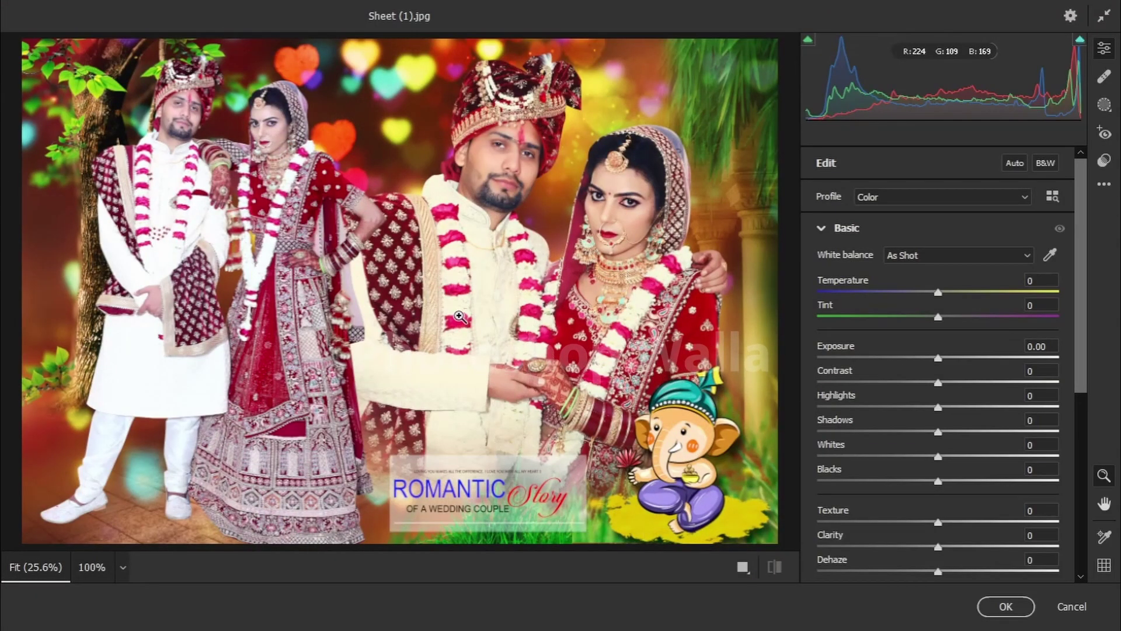
key(k)
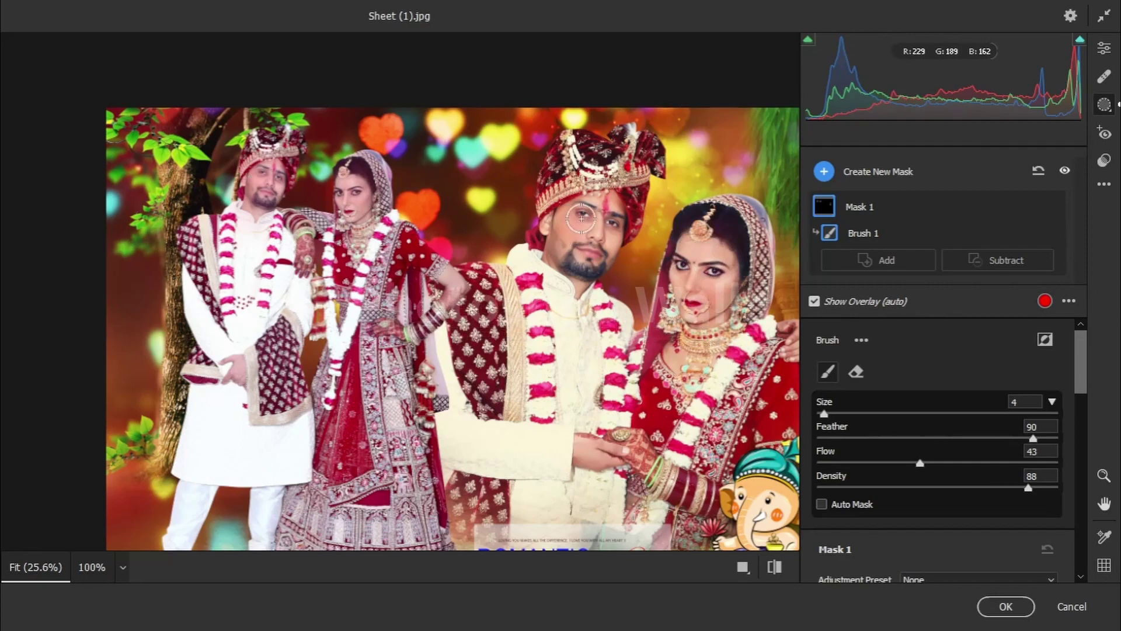
key(])
key(])
key(])
mouse_move(534, 280)
mouse_down()
mouse_move(581, 356)
mouse_move(464, 441)
mouse_move(543, 315)
mouse_up()
Extend the mask with a larger brush over the white sherwanis, sleeves and trousers of both groom figures.
key(])
key(])
key(])
mouse_move(254, 251)
mouse_down()
mouse_move(250, 309)
mouse_move(262, 312)
mouse_move(295, 280)
mouse_move(199, 299)
mouse_move(215, 430)
mouse_move(199, 474)
mouse_move(284, 439)
mouse_move(233, 461)
mouse_up()
key(bracketleft)
key(bracketleft)
drag(450, 479, 411, 312)
drag(517, 334, 558, 342)
drag(184, 327, 153, 362)
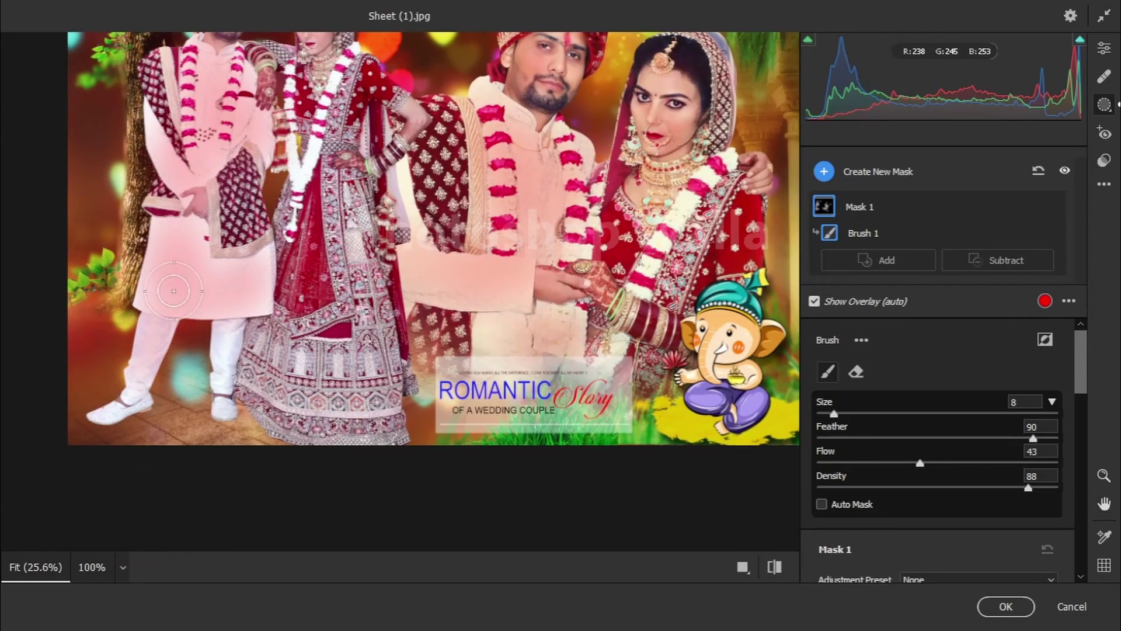
drag(217, 339, 218, 376)
Set the Sheet (1) mask's exposure to -0.10, lower its highlights, and apply the filter.
scroll(888, 483, down, 3)
drag(938, 454, 934, 454)
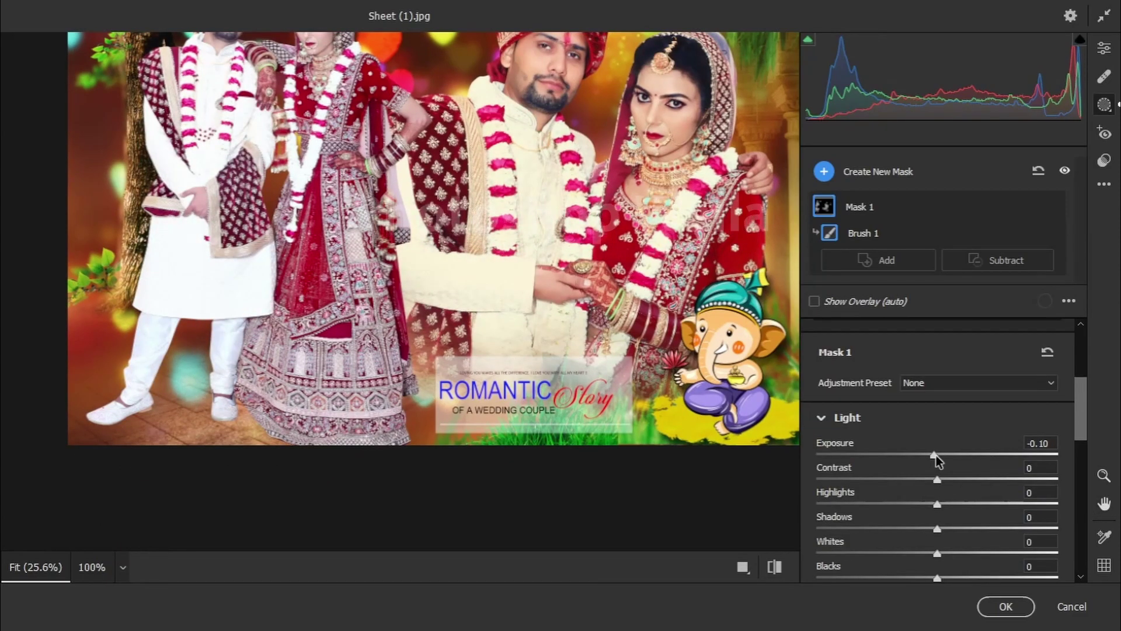
click(916, 504)
key(Return)
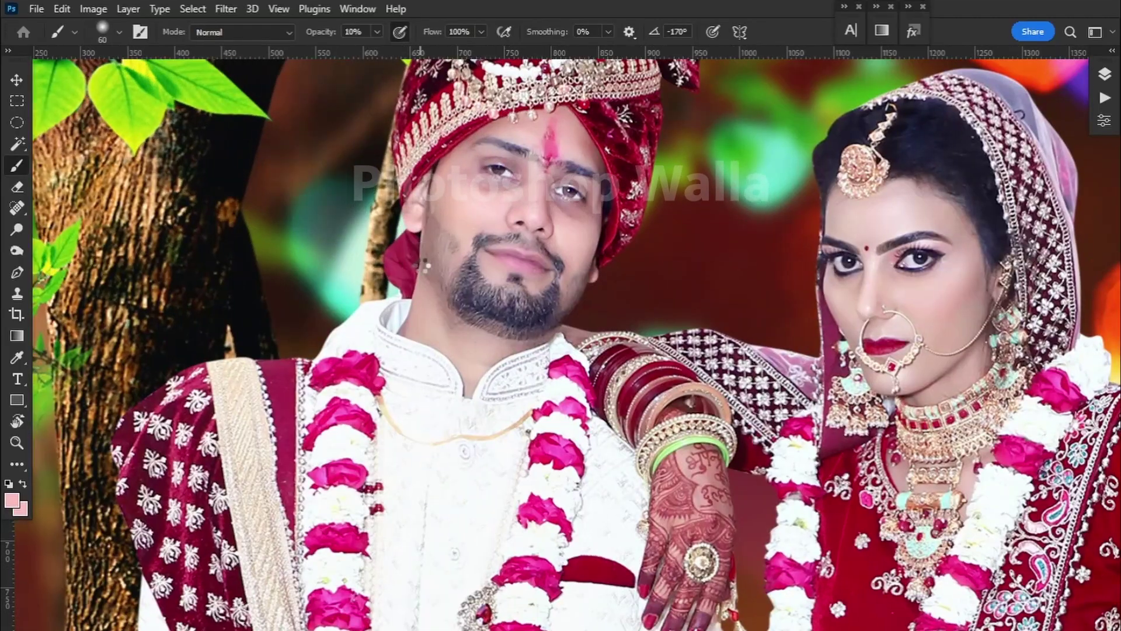
scroll(409, 430, up, 5)
scroll(511, 457, down, 6)
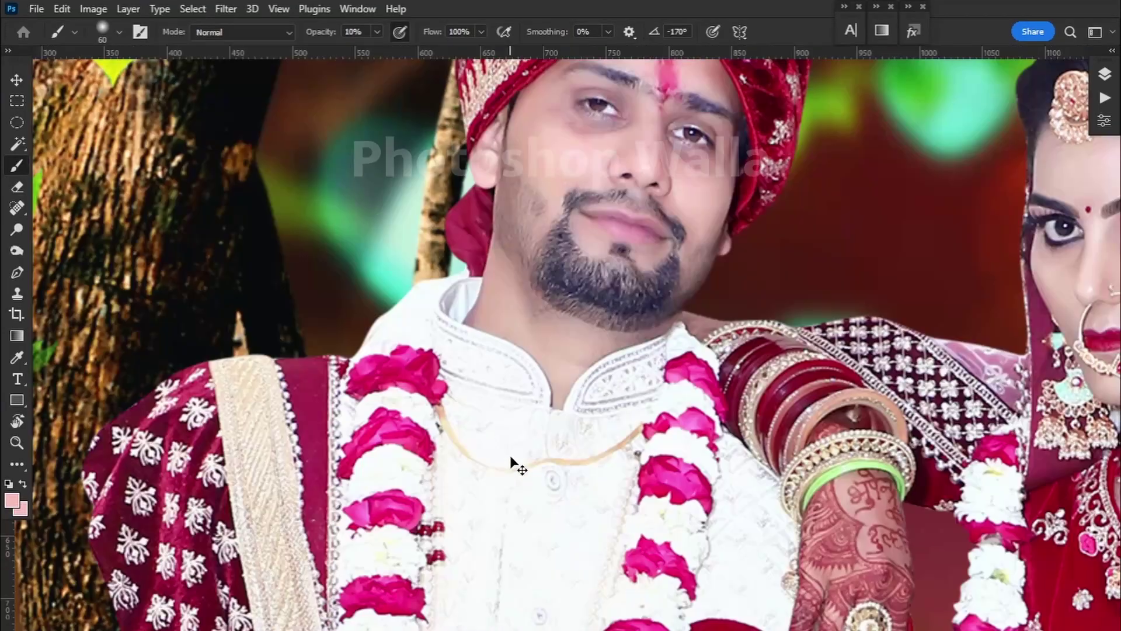
scroll(584, 296, up, 3)
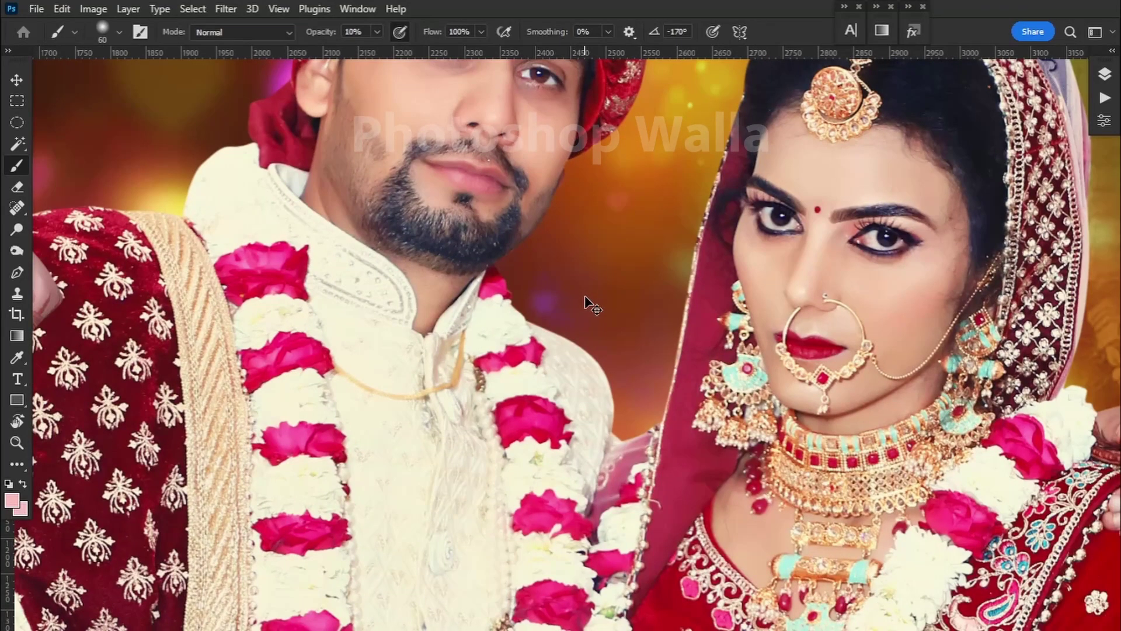
key(ctrl+0)
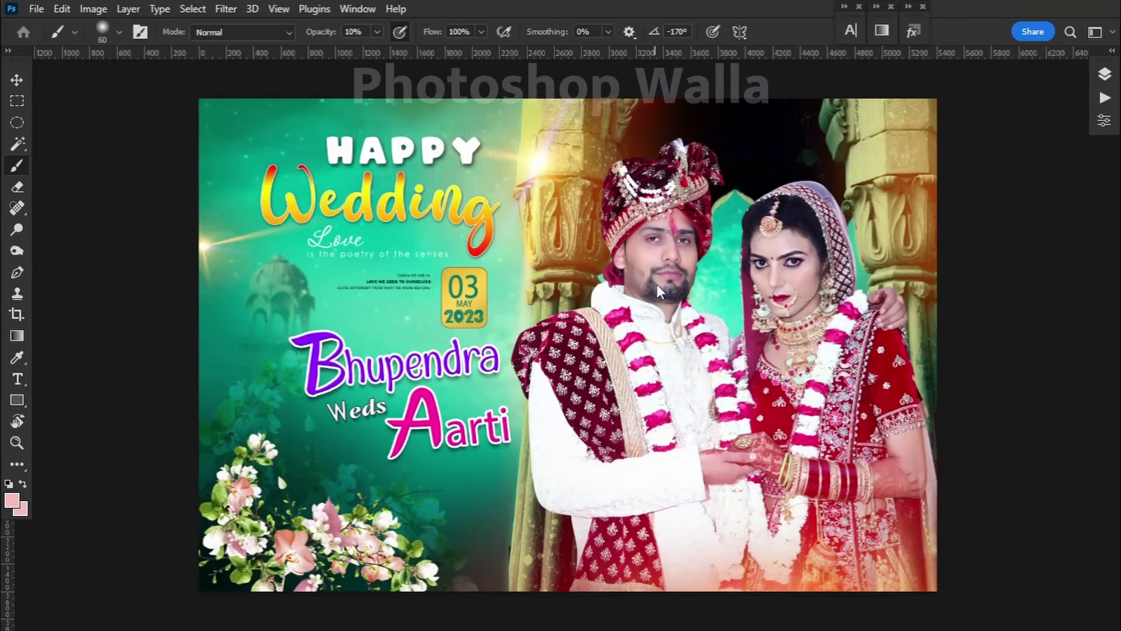
Set the front cover's highlights to -15 in Camera Raw and apply the filter.
key(ctrl+shift+a)
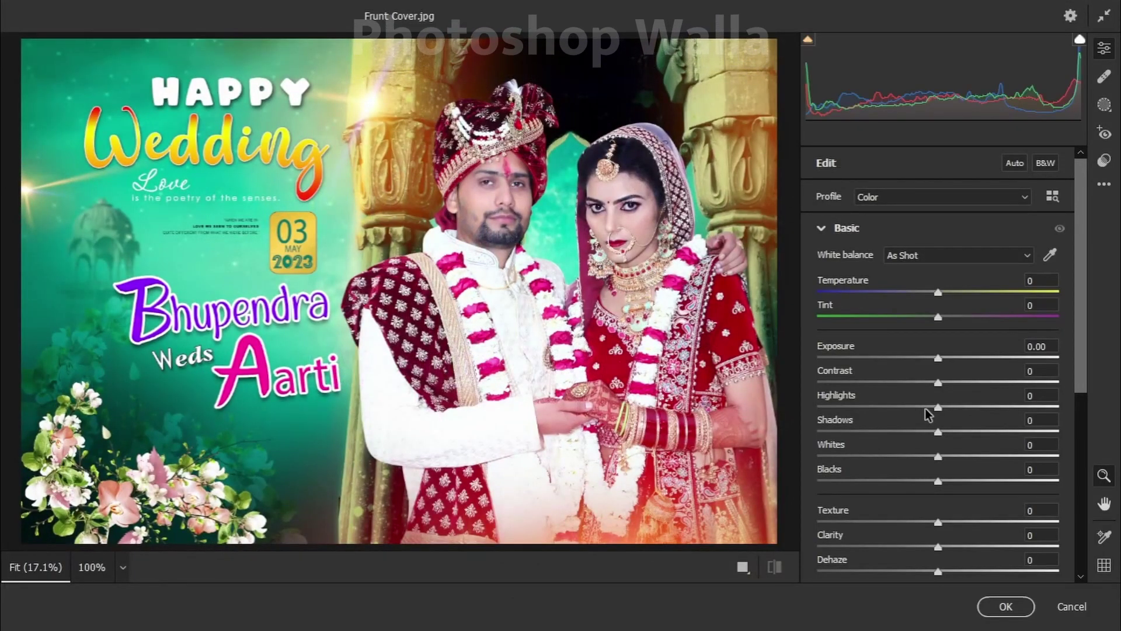
drag(937, 407, 920, 407)
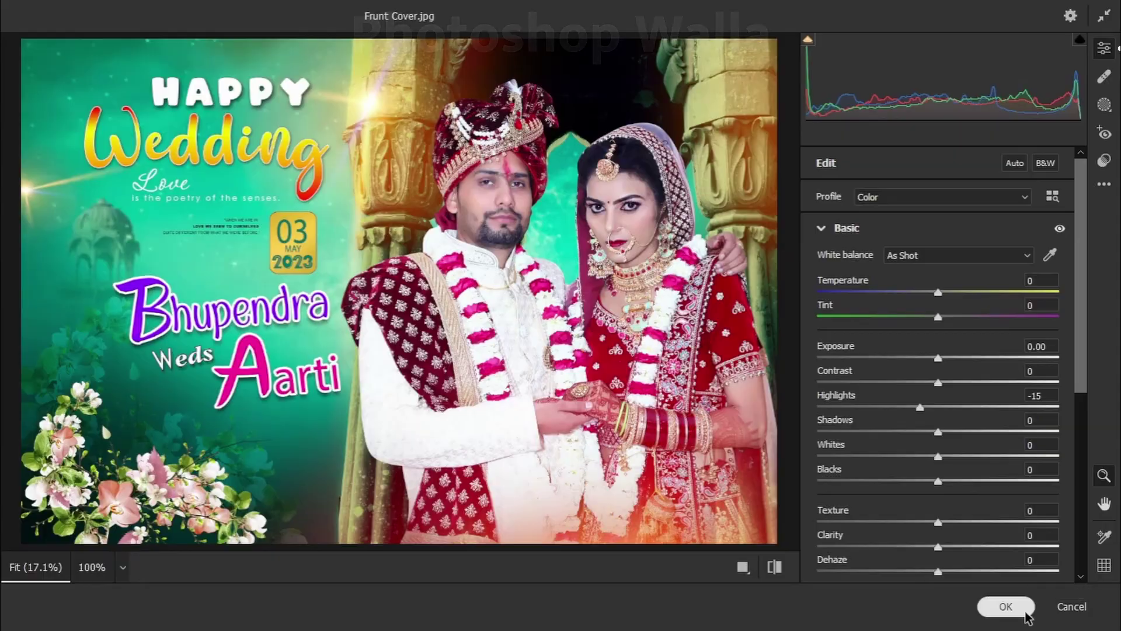
click(1004, 607)
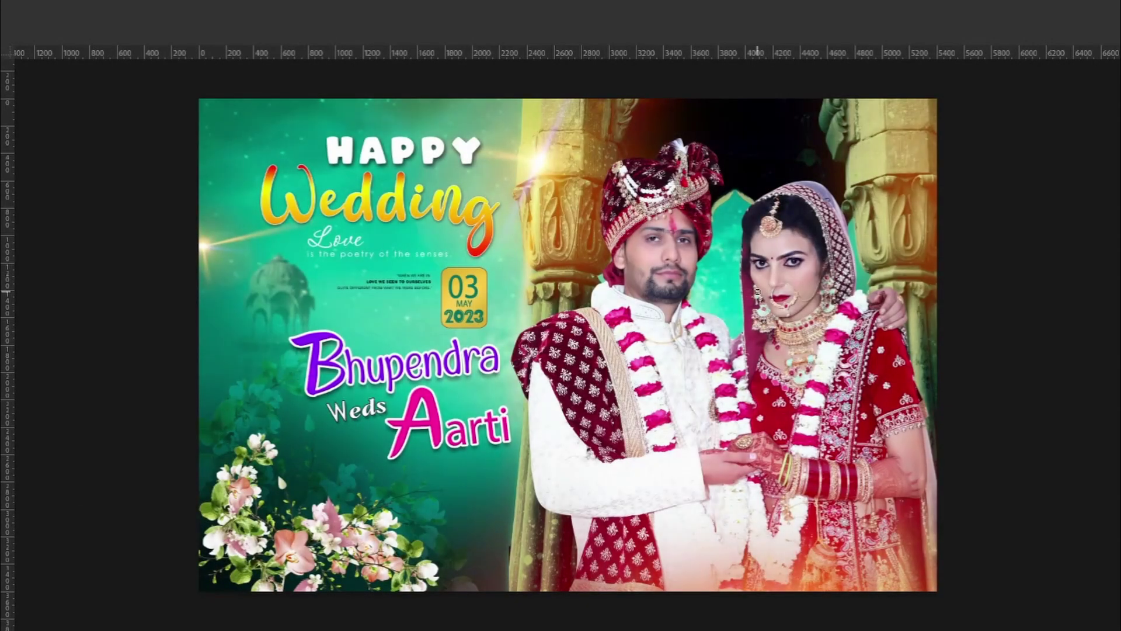
scroll(762, 292, up, 2)
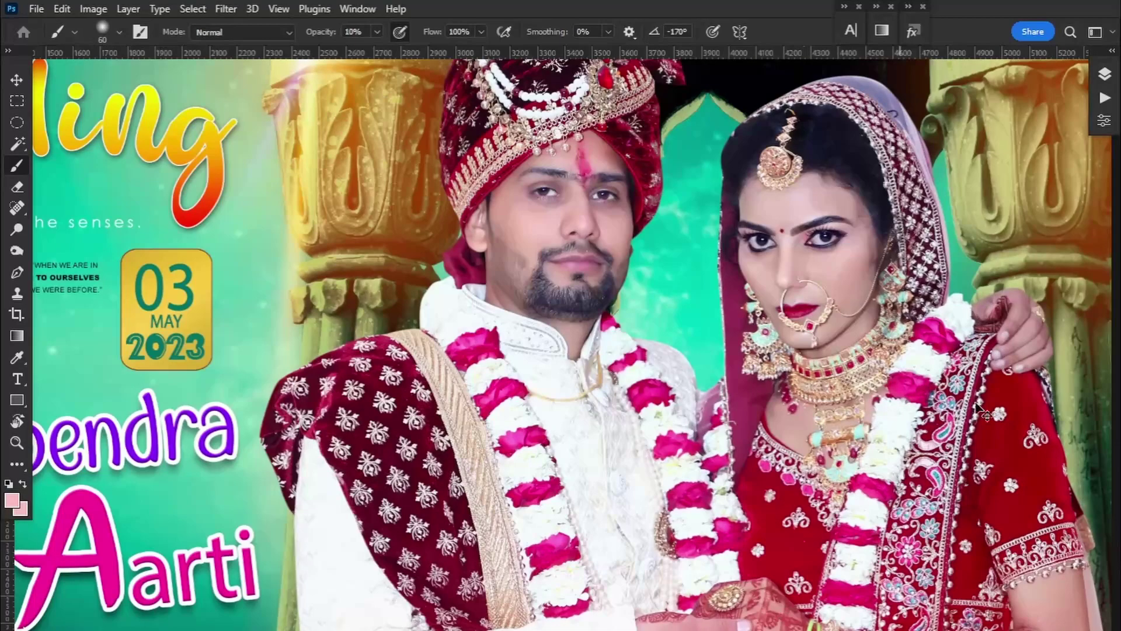